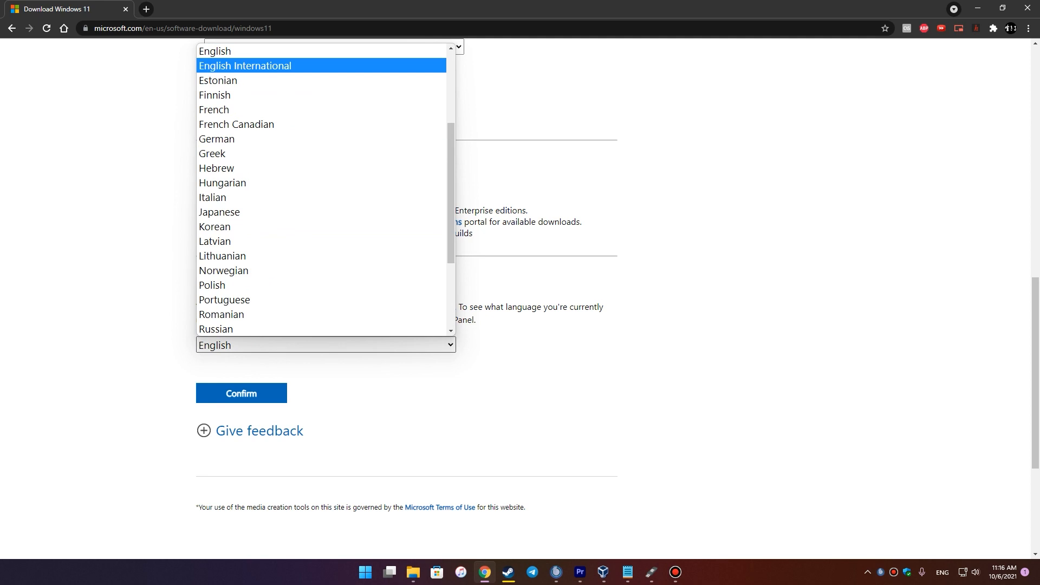
- Request the 64-bit English International Windows 11 ISO download, then minimize Chrome to the desktop
key("Return")
key("Tab")
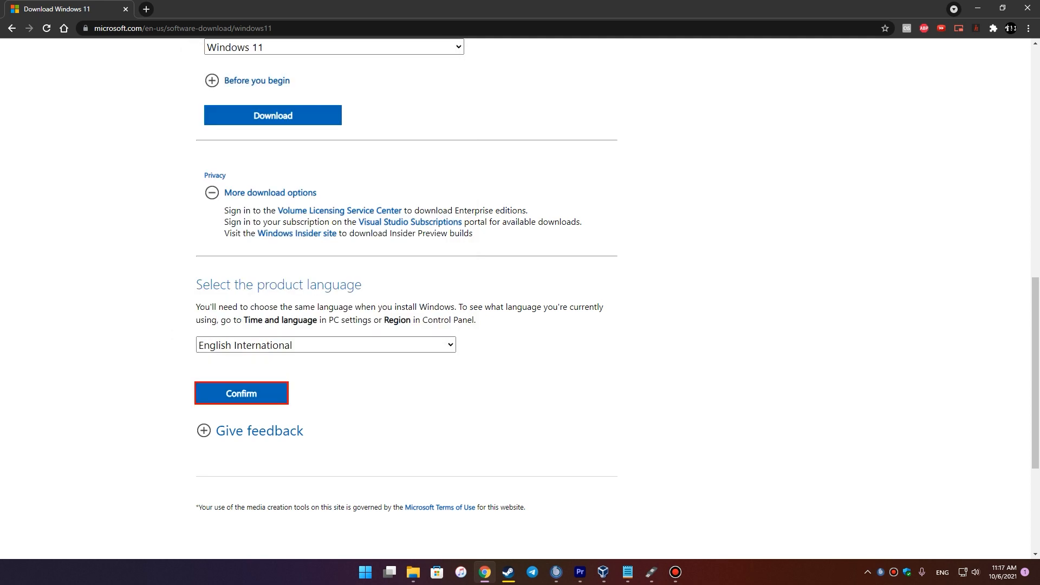
key("Return")
key("Tab")
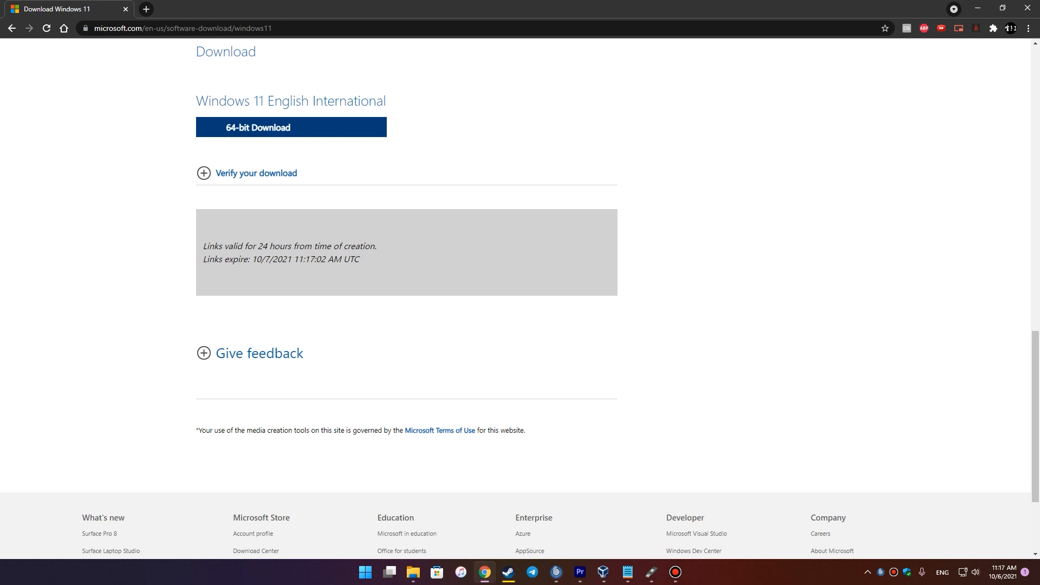
key("Return")
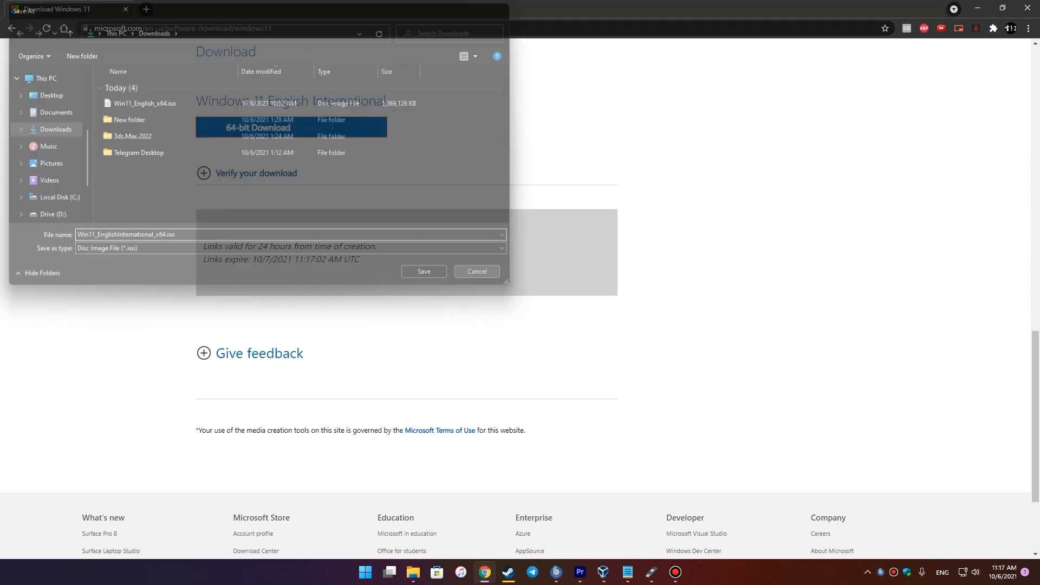
left_click(978, 8)
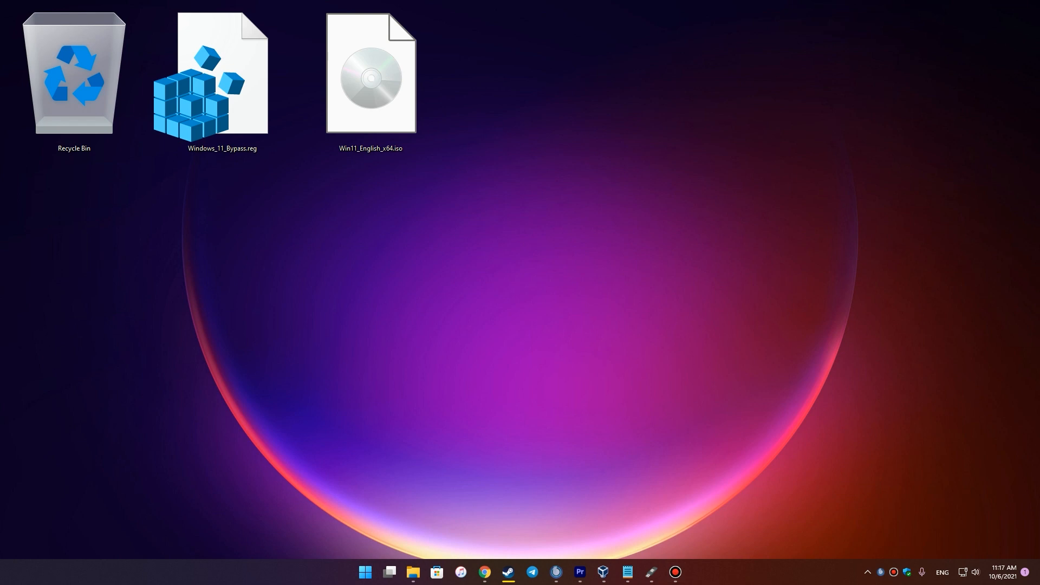
left_click_drag(197, 248, 210, 156)
left_click_drag(163, 239, 255, 80)
left_click(233, 206)
left_click(223, 109)
mouse_move(182, 306)
left_mouse_down()
mouse_move(237, 180)
mouse_move(239, 114)
left_mouse_up()
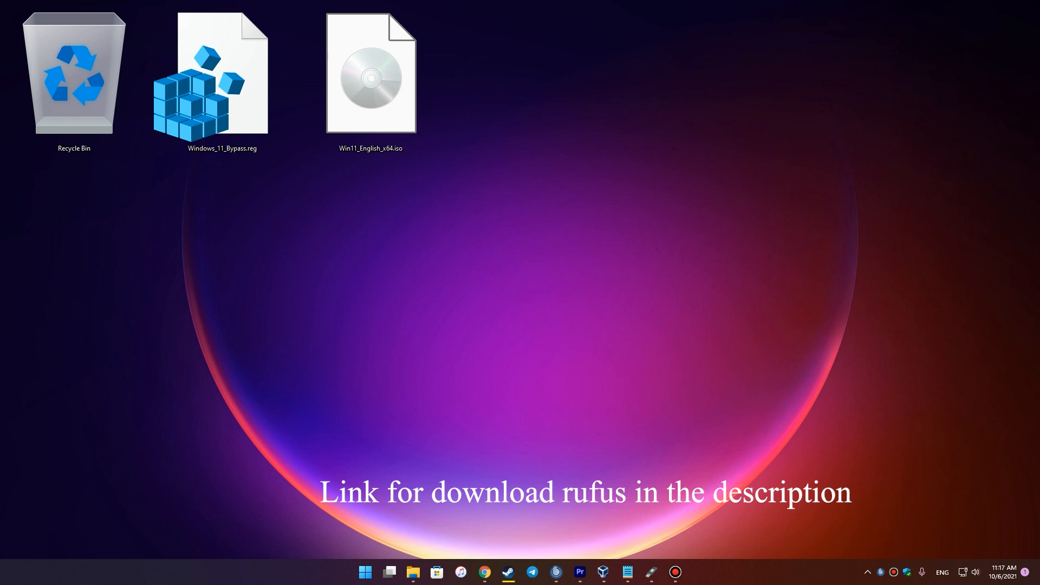
- Open Rufus and load Win11_English_x64.iso for the 32 GB drive, keeping MBR partitioning
left_click(651, 572)
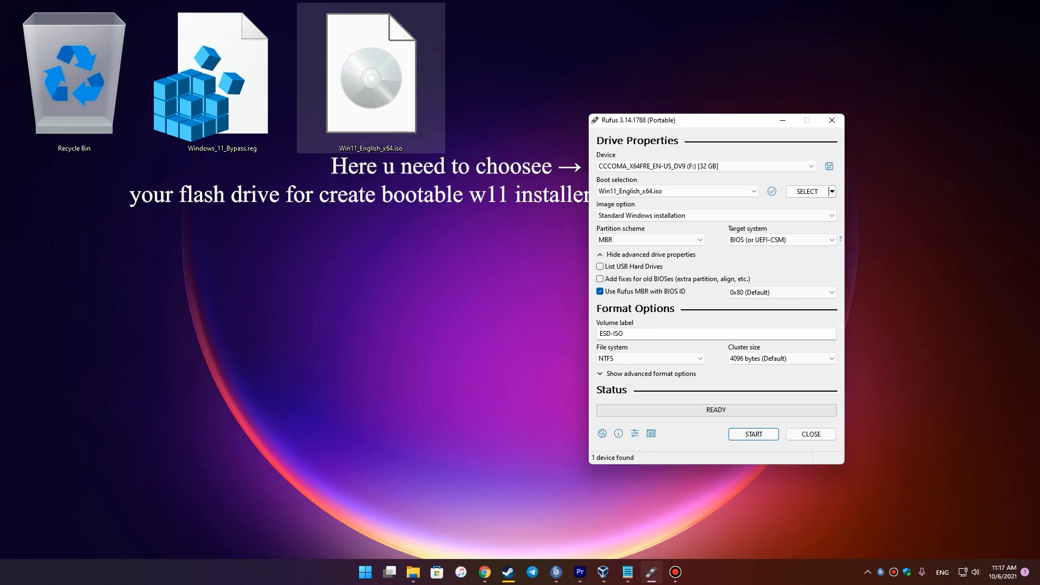
left_click_drag(371, 76, 677, 191)
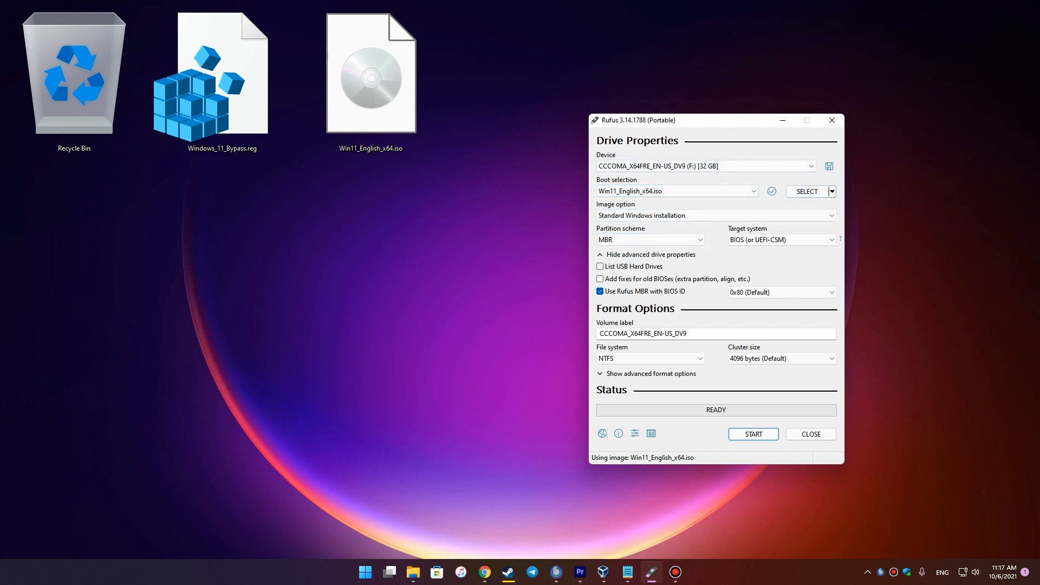
left_click_drag(726, 120, 672, 115)
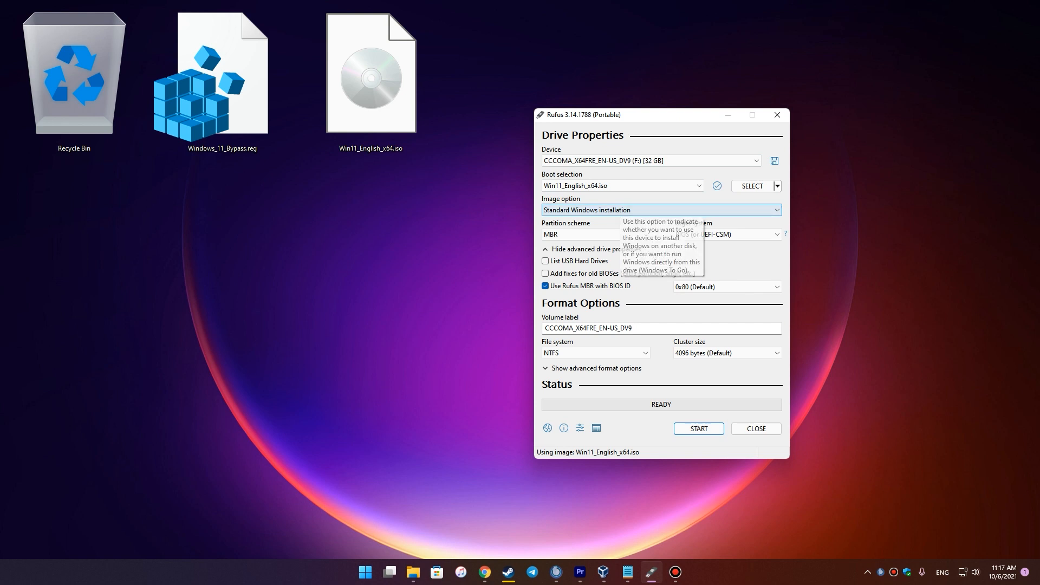
left_click(596, 234)
left_click(596, 234)
left_click(596, 234)
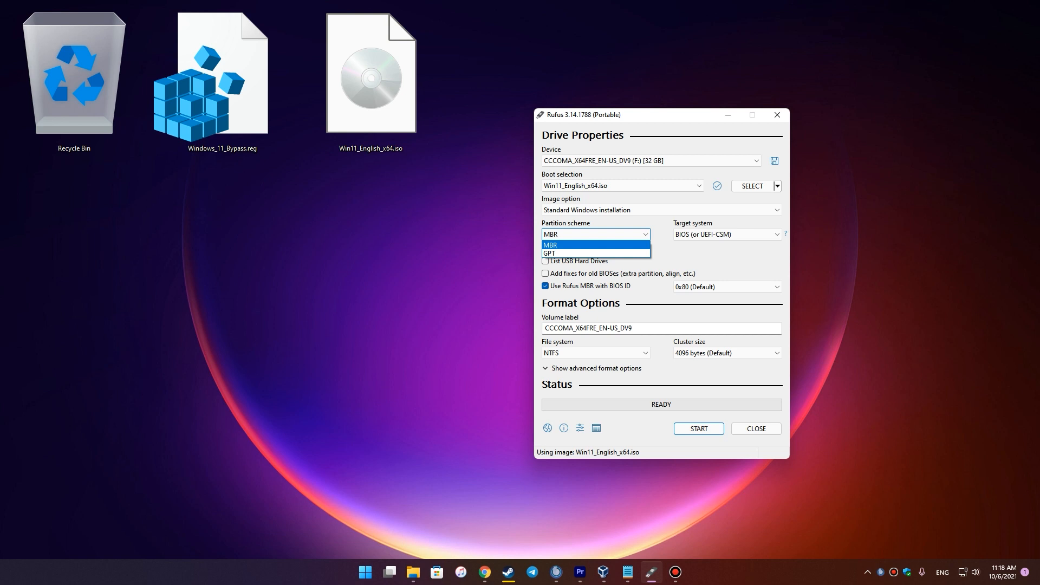
- Try the GPT partition scheme in Rufus, with the target system at UEFI (non CSM)
key("Escape")
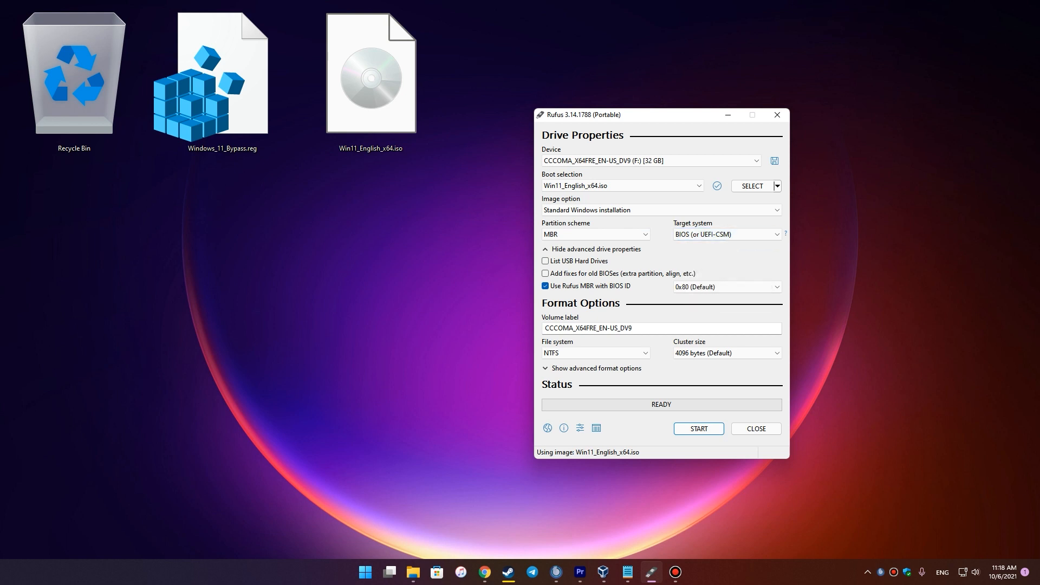
left_click(596, 234)
left_click(563, 251)
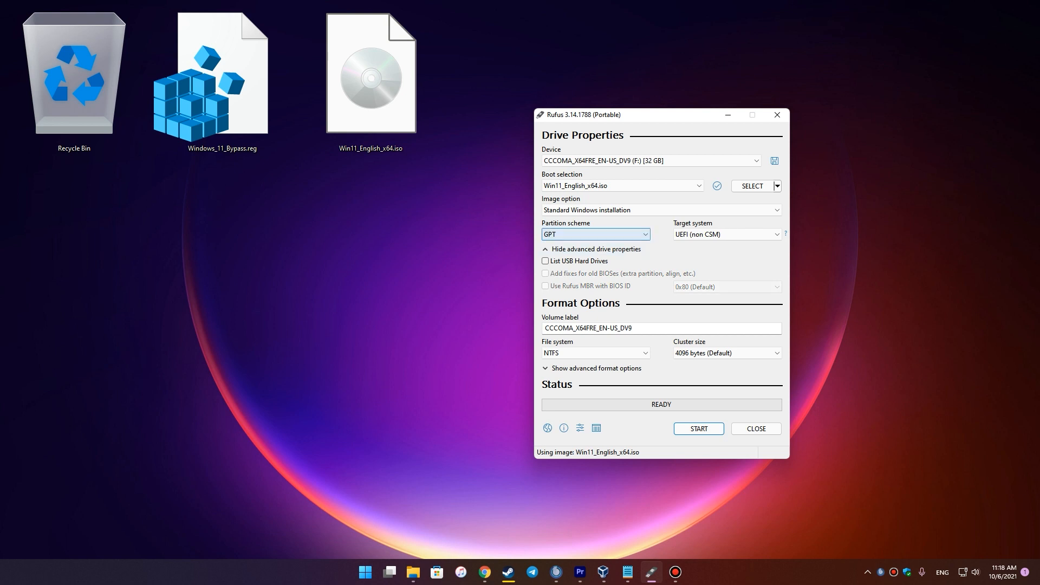
left_click(727, 234)
left_click(727, 246)
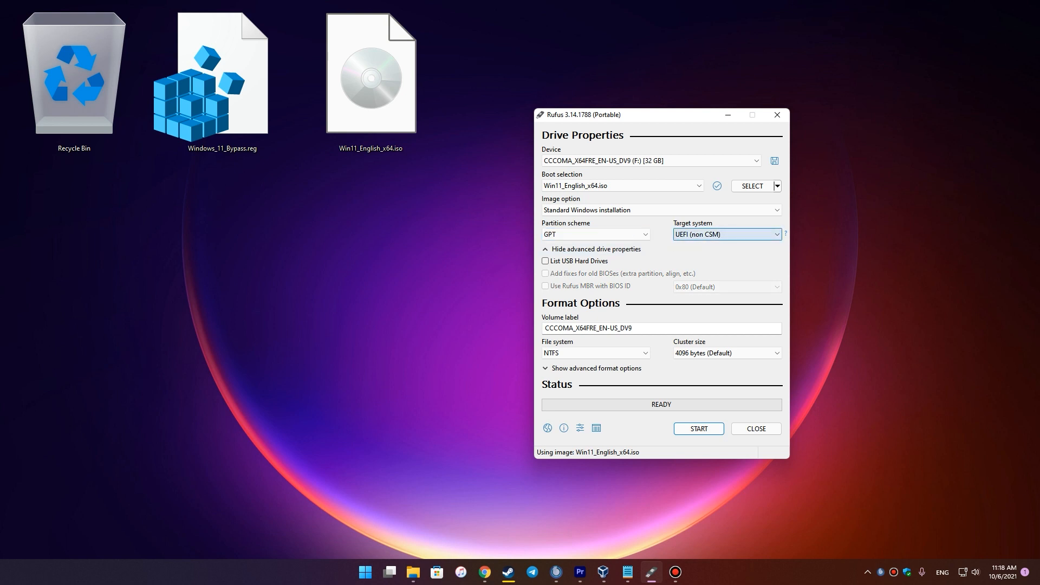
- Switch the partition scheme back to MBR and close Rufus
left_click(596, 235)
left_click(591, 245)
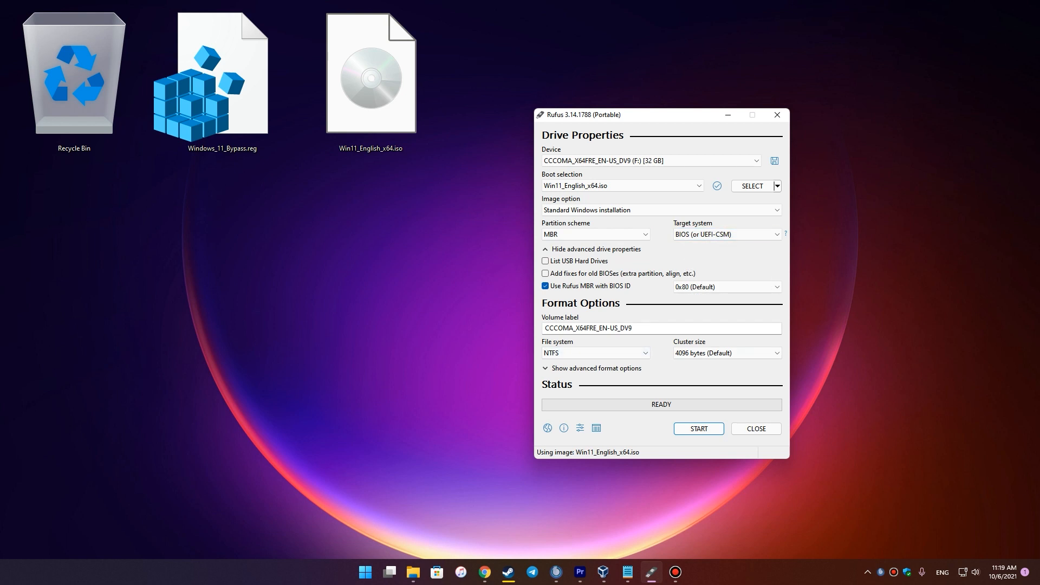
left_click(756, 428)
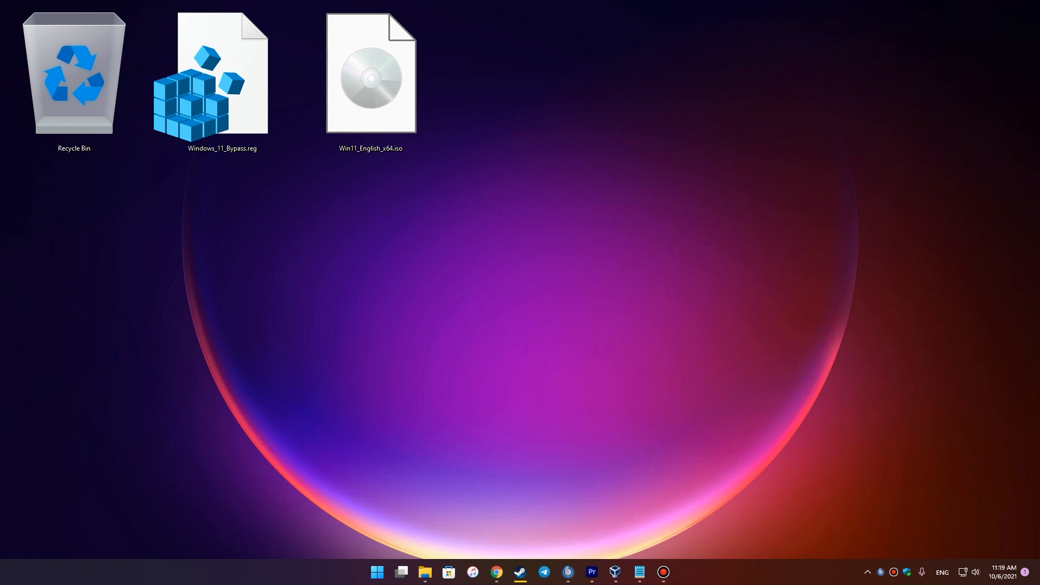
- Open flash drive F:, review its nine setup files, and copy Windows_11_Bypass.reg onto it
left_click(426, 572)
left_click_drag(488, 127, 707, 83)
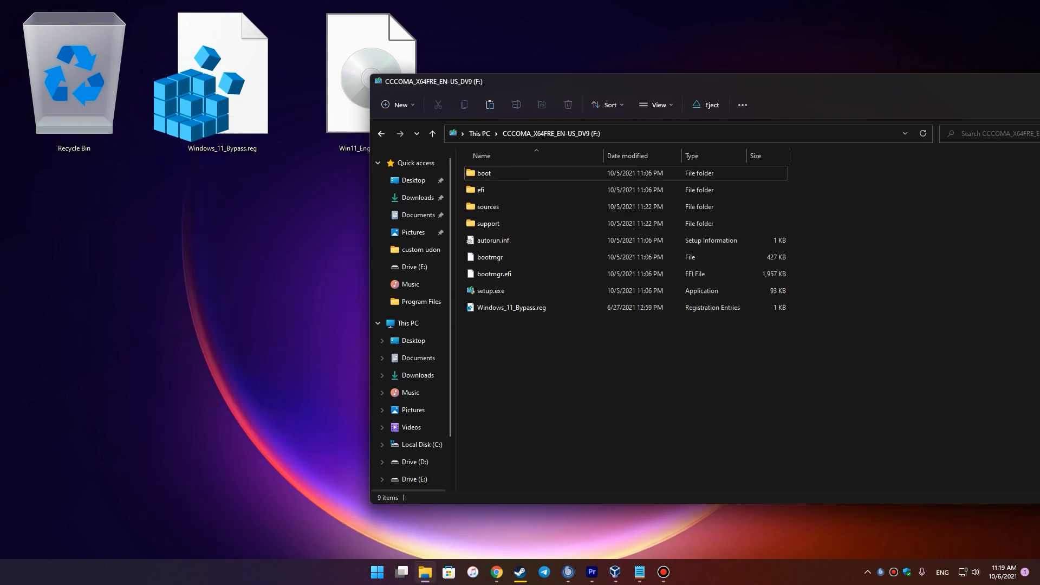
left_click_drag(820, 434, 612, 240)
left_click_drag(636, 398, 569, 158)
left_click(639, 379)
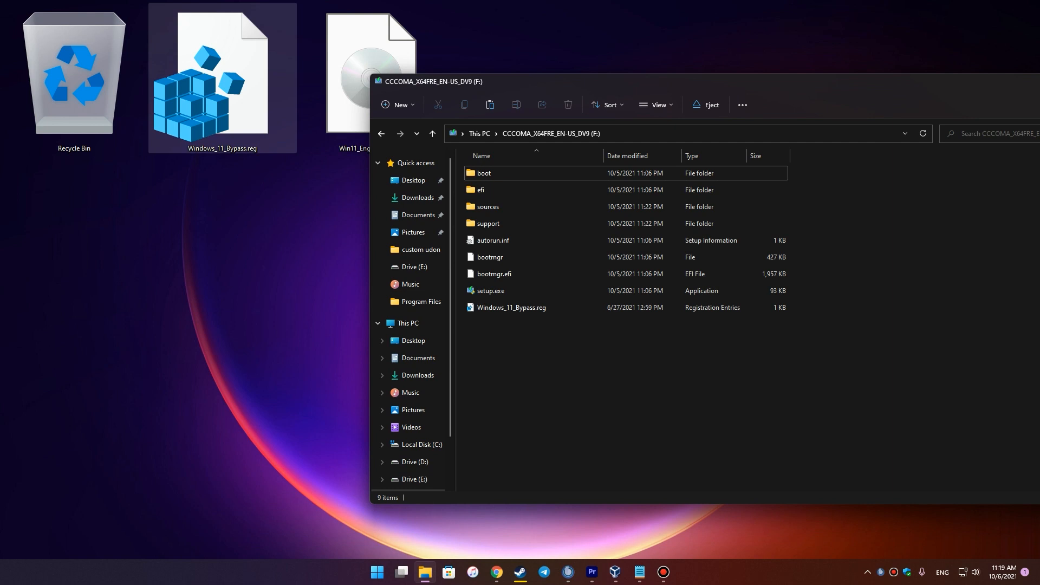
mouse_move(222, 81)
left_mouse_down()
mouse_move(227, 108)
mouse_move(206, 74)
mouse_move(532, 400)
mouse_move(566, 385)
mouse_move(259, 230)
mouse_move(670, 406)
mouse_move(223, 92)
left_mouse_up()
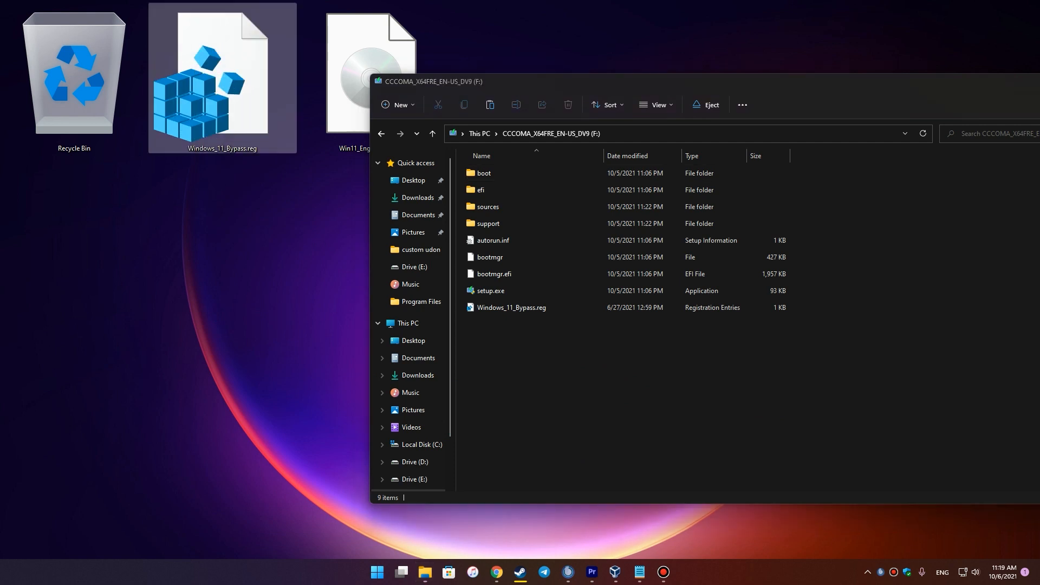
left_click_drag(650, 82, 327, 70)
- Close the flash drive window
left_click(786, 70)
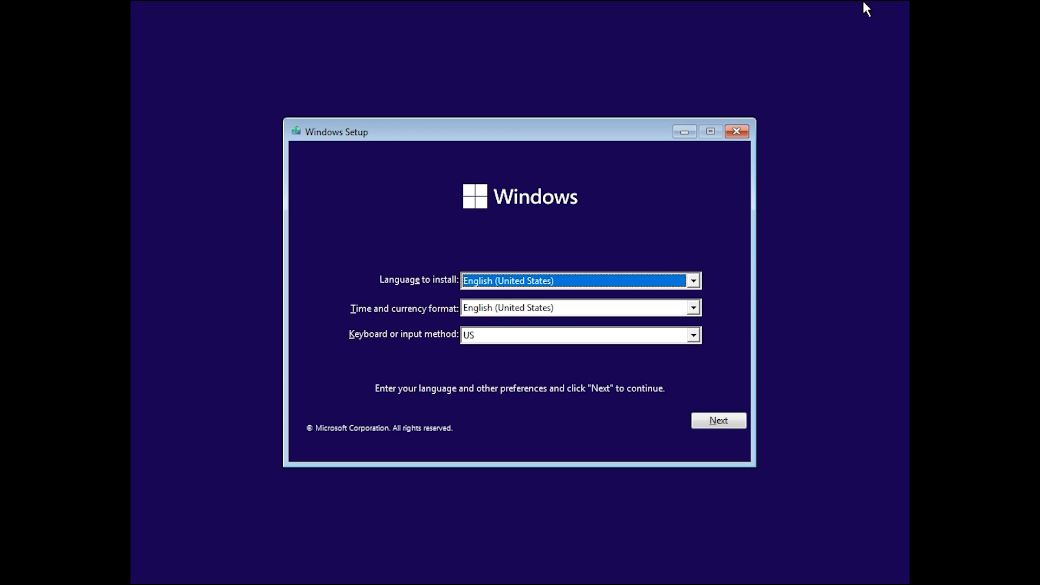
- Keep English (United States) settings, start the install without a product key, and select Windows 11 Pro
left_click_drag(528, 126, 521, 131)
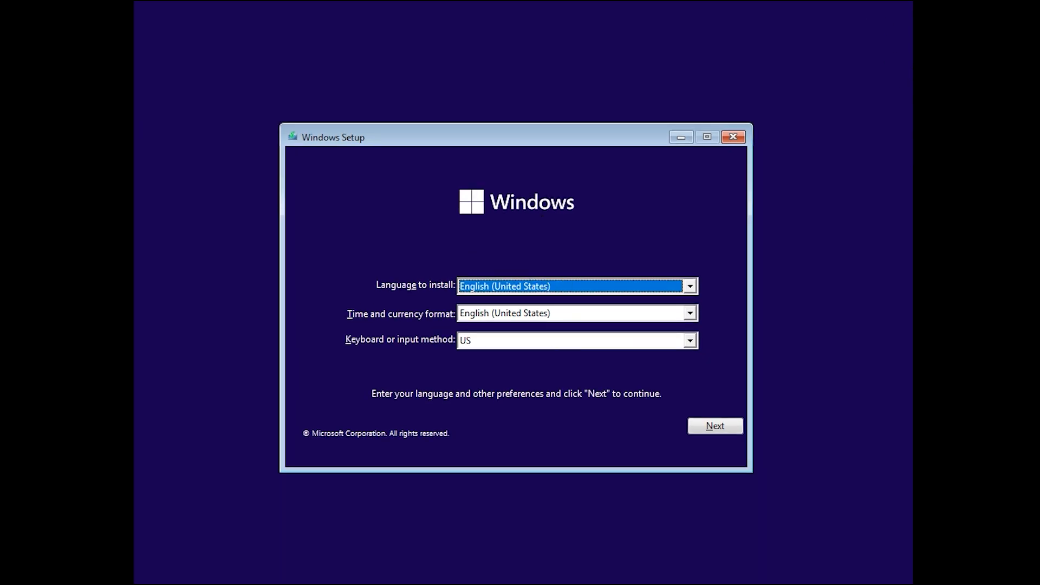
left_click(713, 430)
left_click(492, 302)
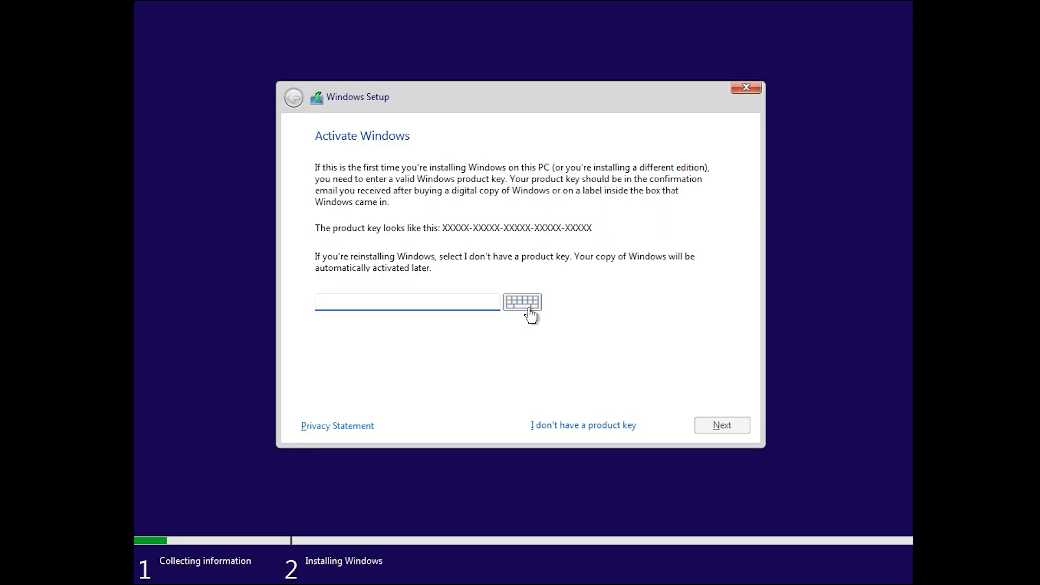
left_click(566, 426)
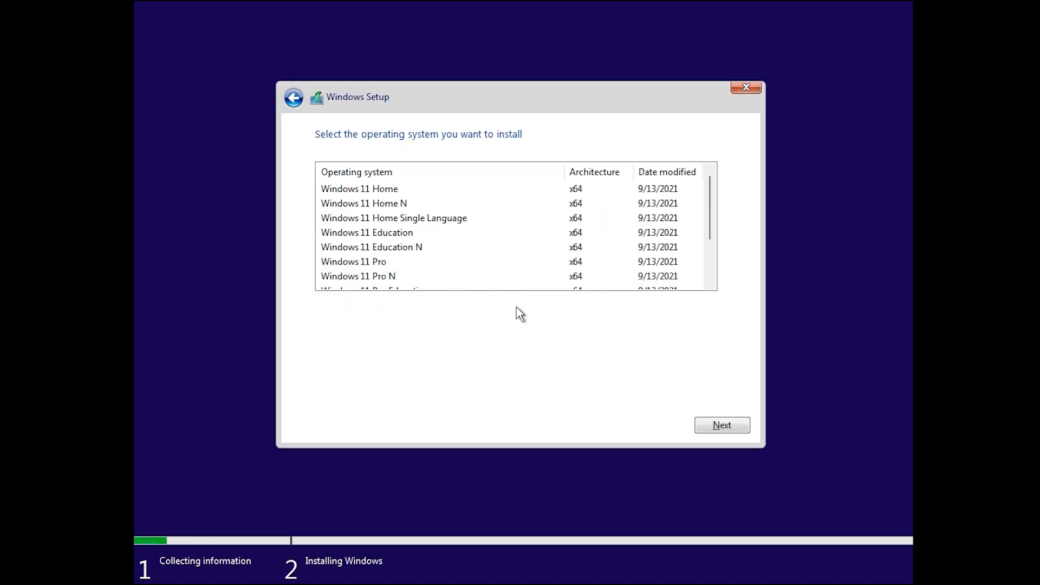
left_click(431, 261)
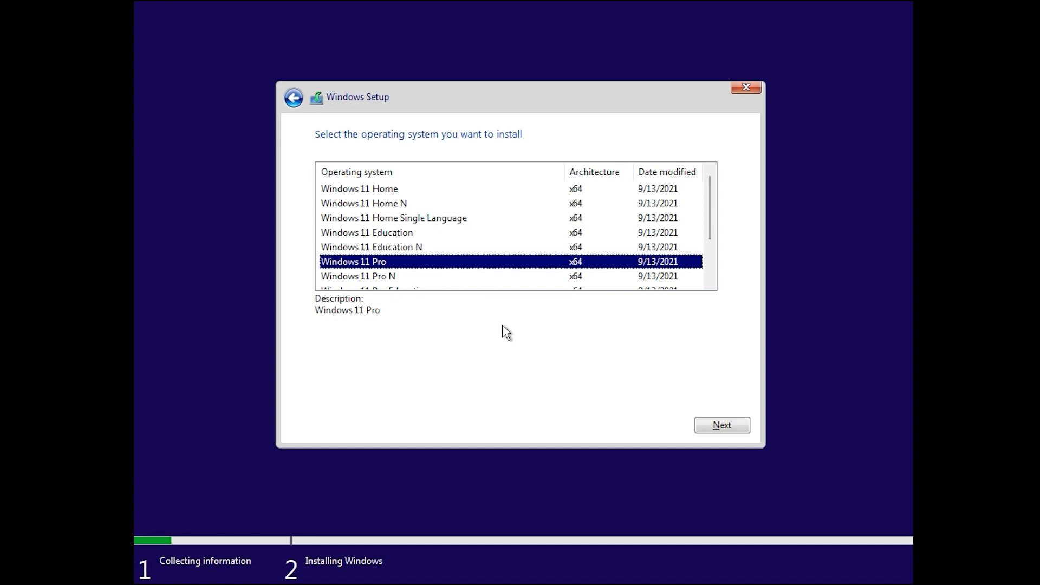
- Open a command prompt with Shift+F10 and launch notepad
key("shift+F10")
type("noyt")
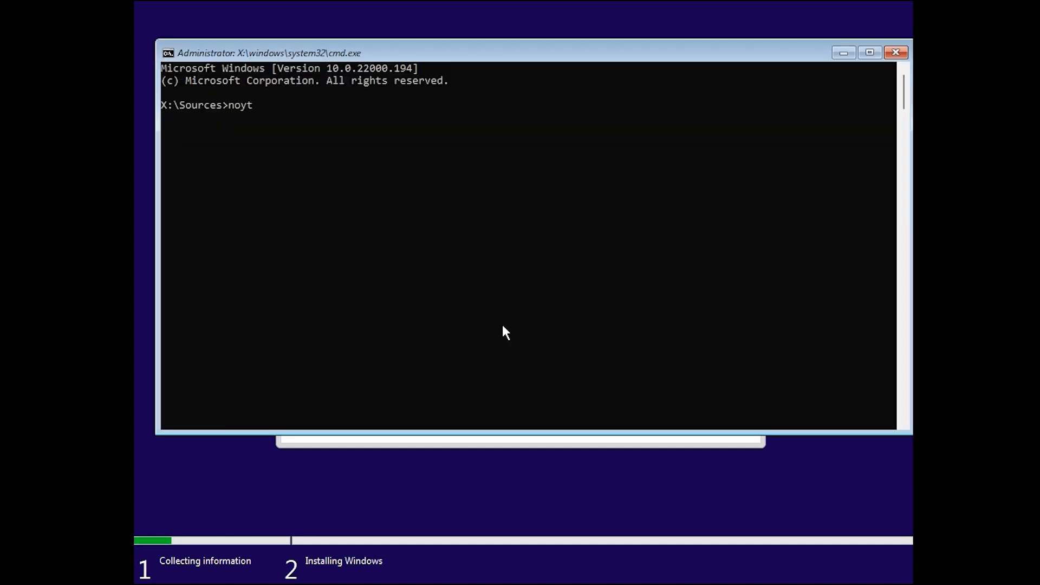
key("BackSpace")
key("BackSpace")
type("tepad")
key("Return")
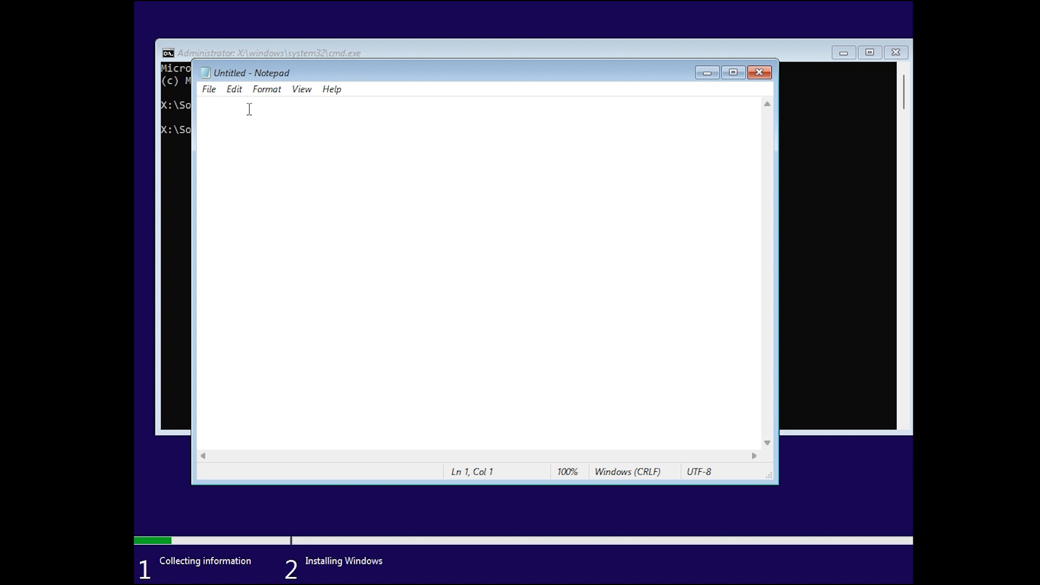
- In Notepad's Open dialog, browse CD Drive (D:) with All Files shown and select Windows_11_Bypass
left_click(211, 90)
left_click(245, 139)
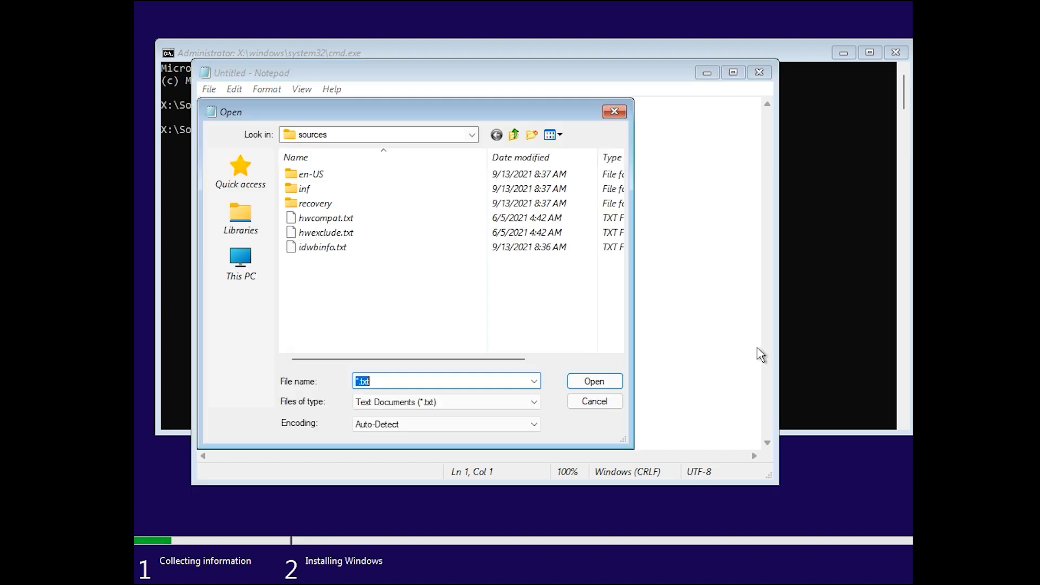
left_click(241, 261)
scroll(304, 271, "down", 3)
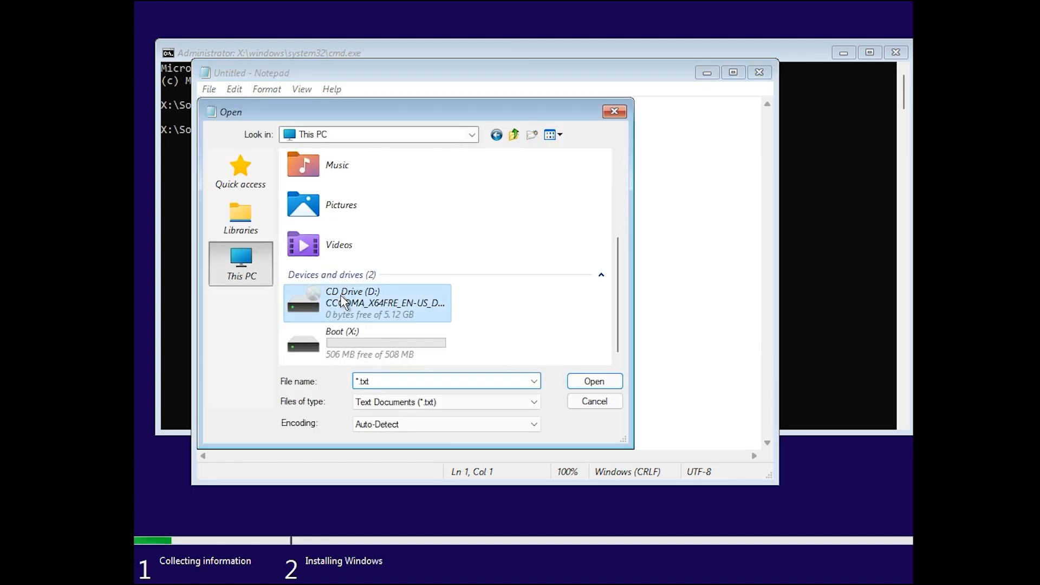
double_click(343, 301)
left_click(413, 402)
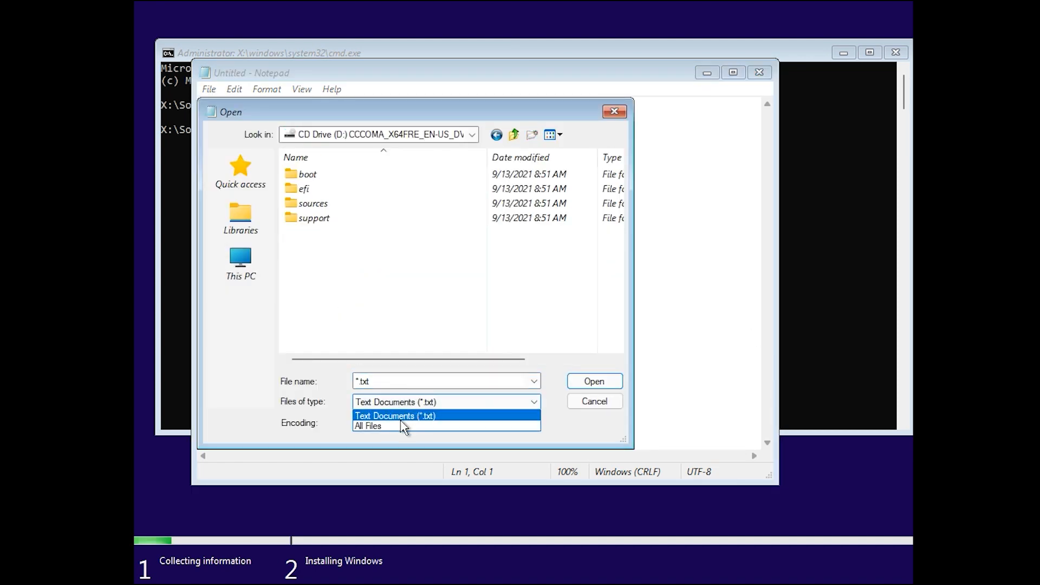
left_click(403, 426)
left_click(294, 292)
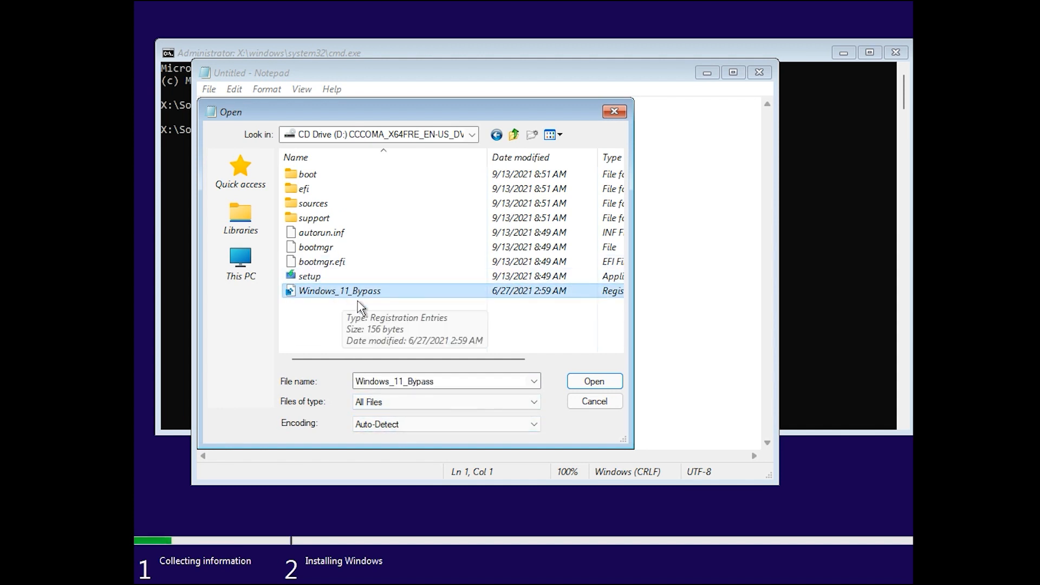
- View the Windows_11_Bypass registry entries, then close the file without changes
right_click(342, 290)
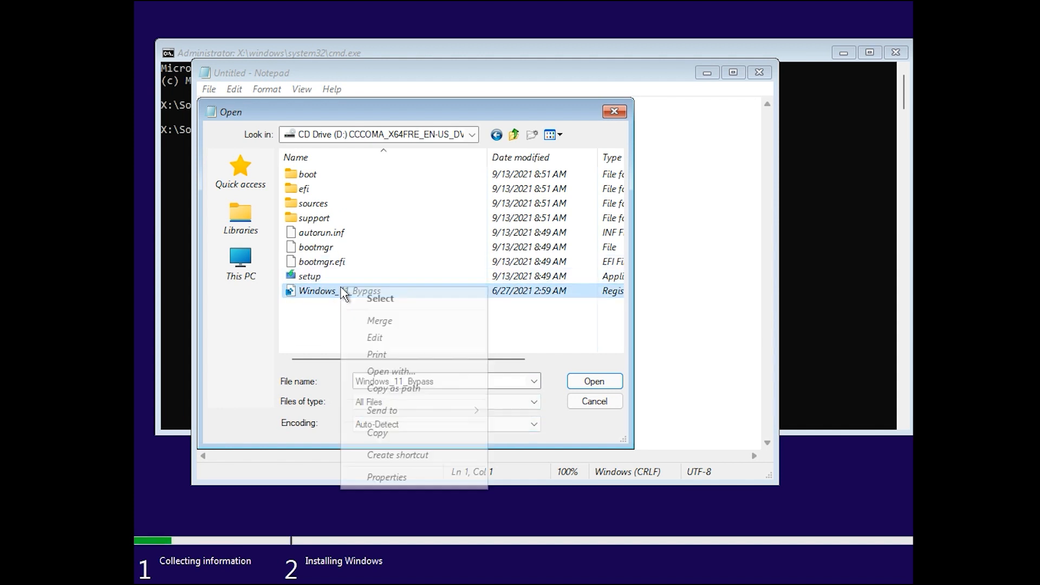
left_click(400, 338)
left_click_drag(454, 180, 406, 182)
left_click(347, 196)
left_click(780, 92)
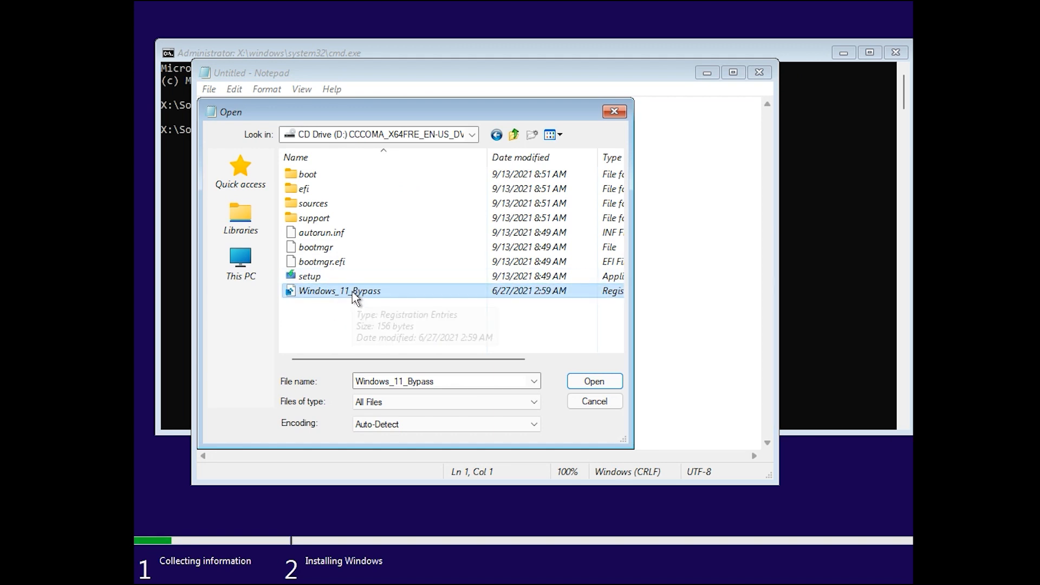
- Merge Windows_11_Bypass into the registry and confirm the success message
right_click(317, 293)
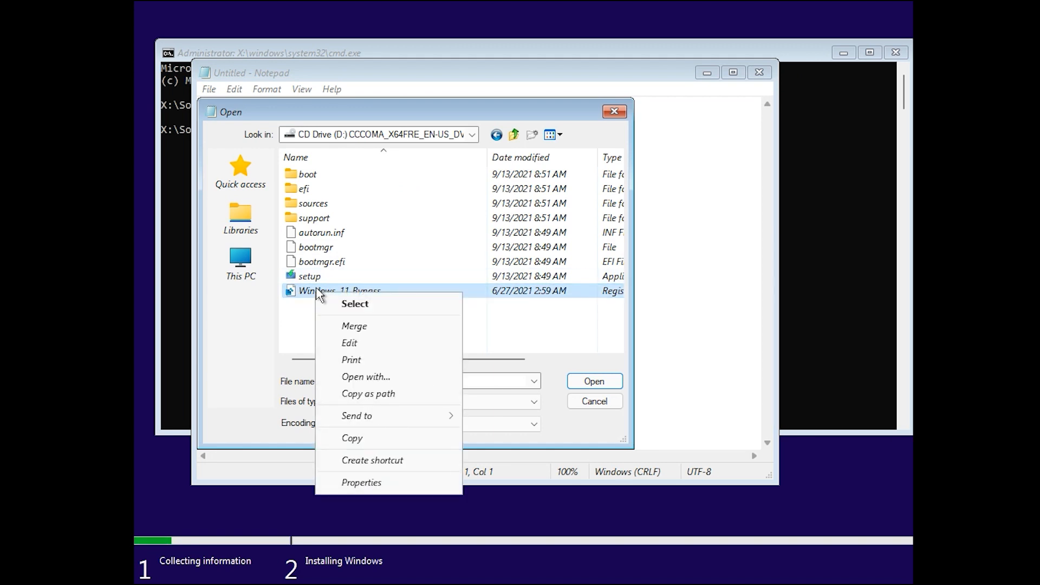
left_click(390, 327)
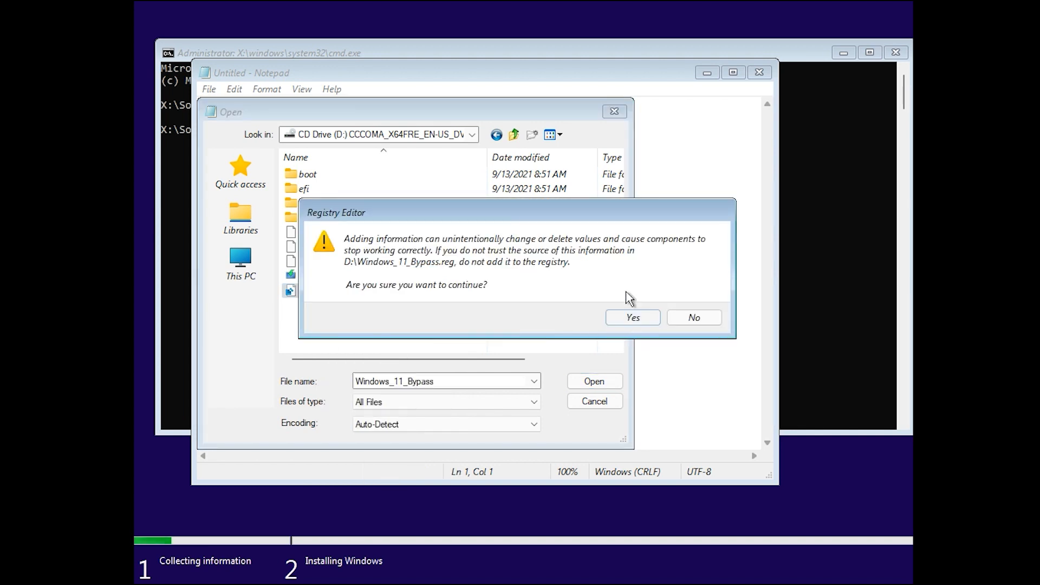
left_click(633, 318)
left_click(680, 303)
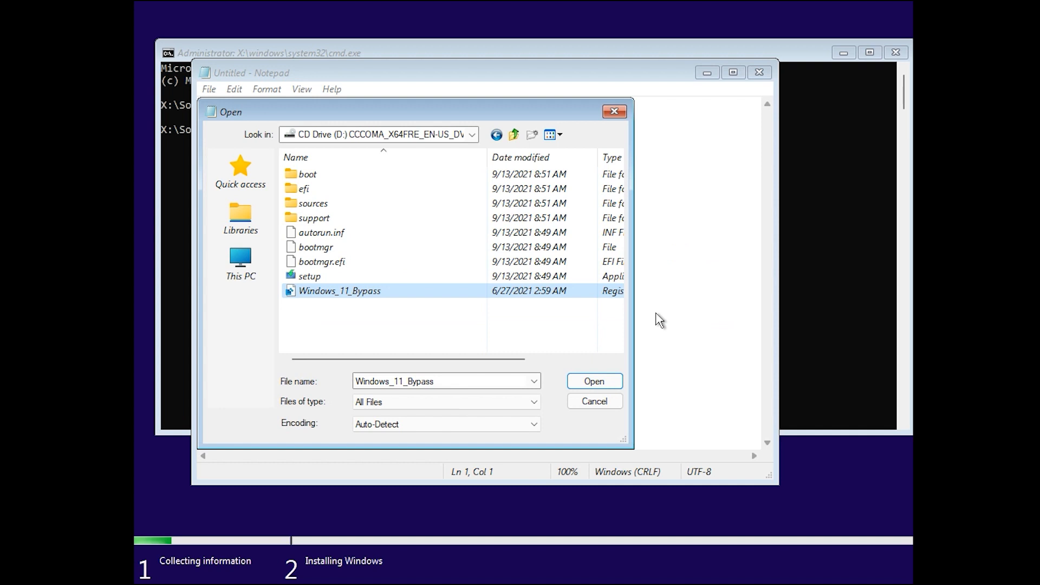
- Cancel the Open dialog and close Notepad and the command prompt
left_click(599, 405)
left_click(759, 72)
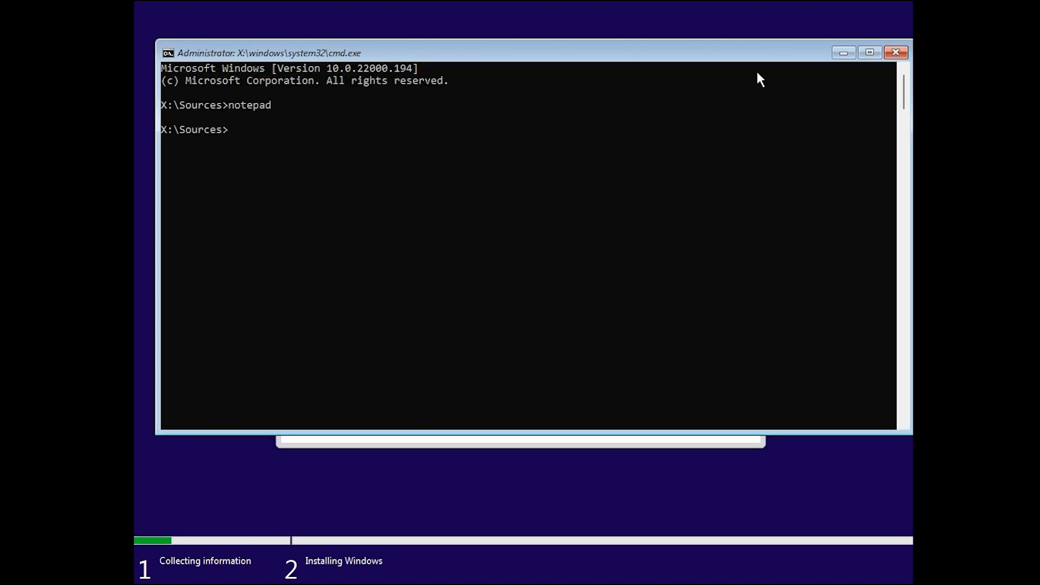
left_click(903, 52)
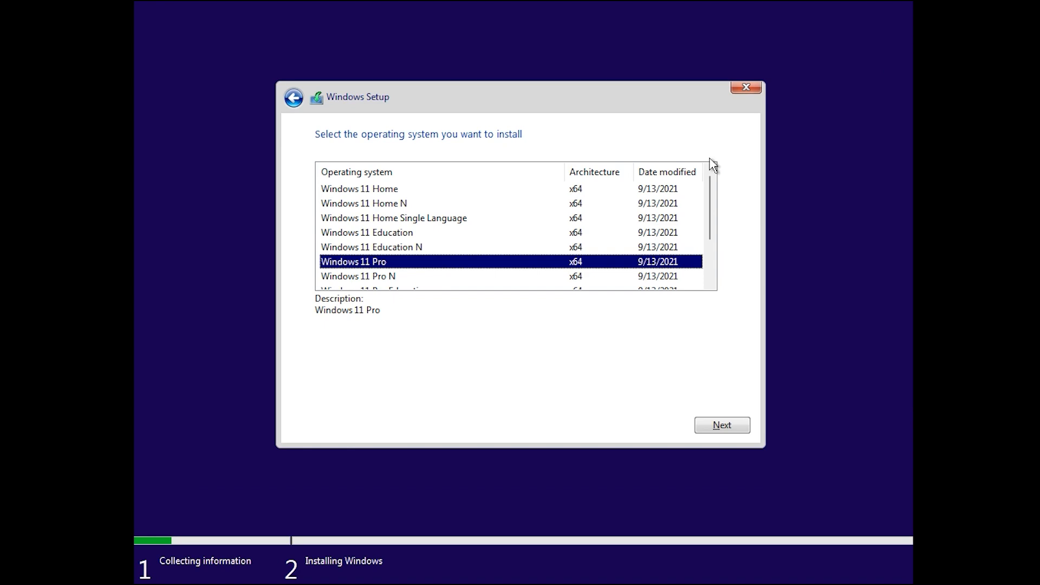
- Accept the license terms, choose Custom install, and install onto Drive 0's 50.0 GB unallocated space
left_click(724, 429)
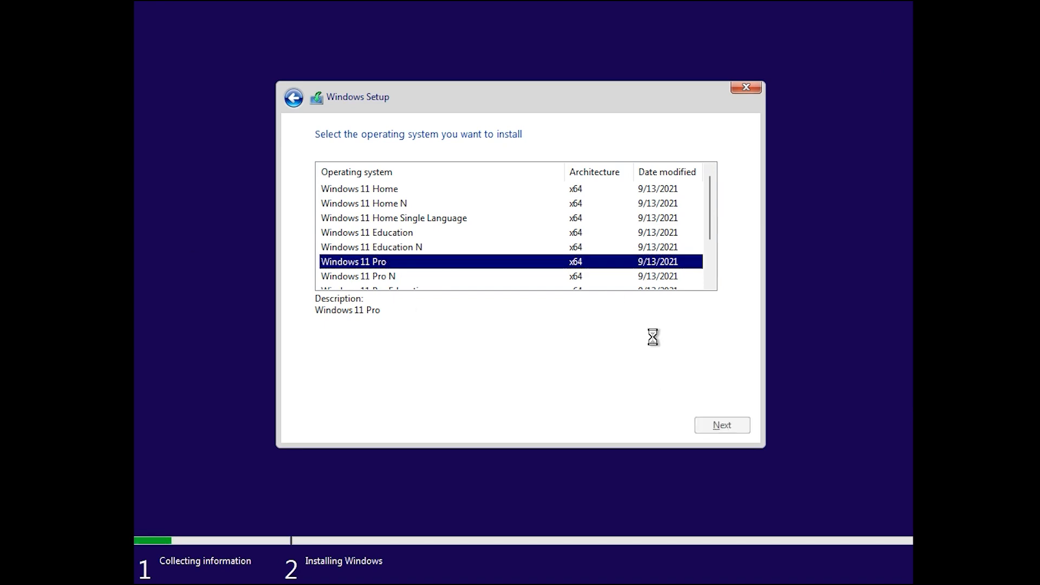
left_click(465, 400)
left_click(709, 428)
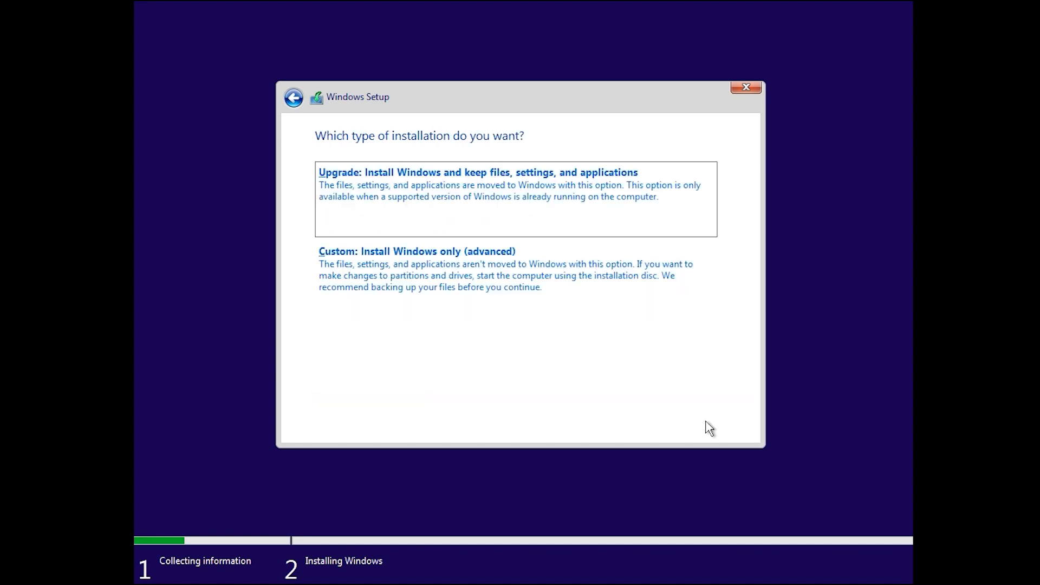
left_click(479, 279)
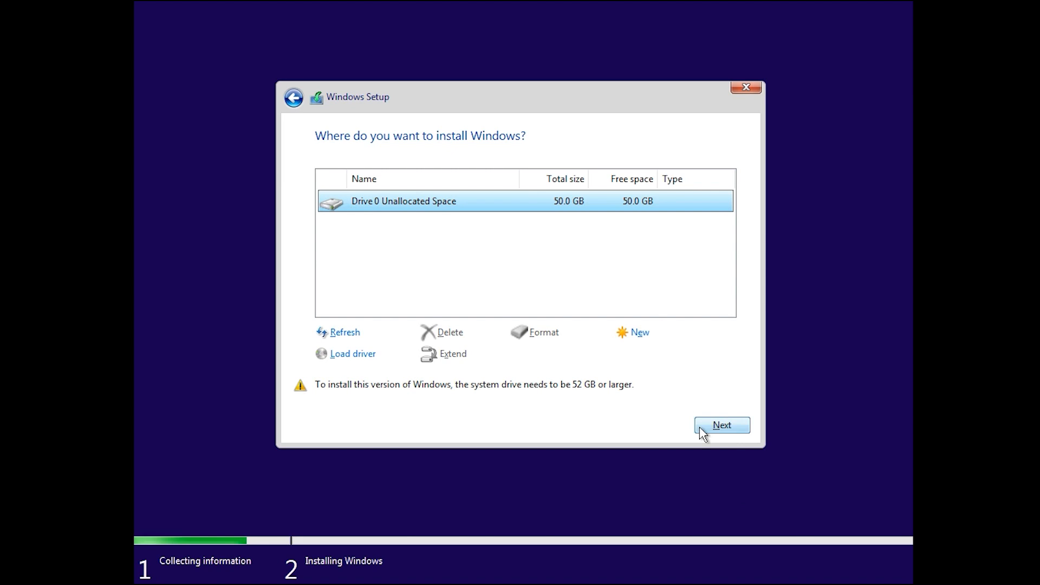
left_click(731, 429)
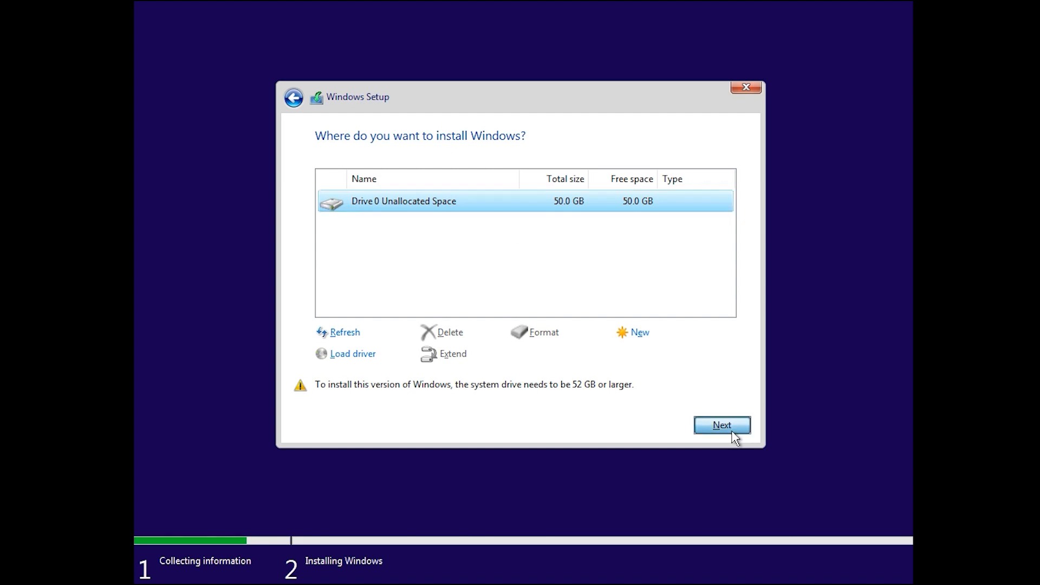
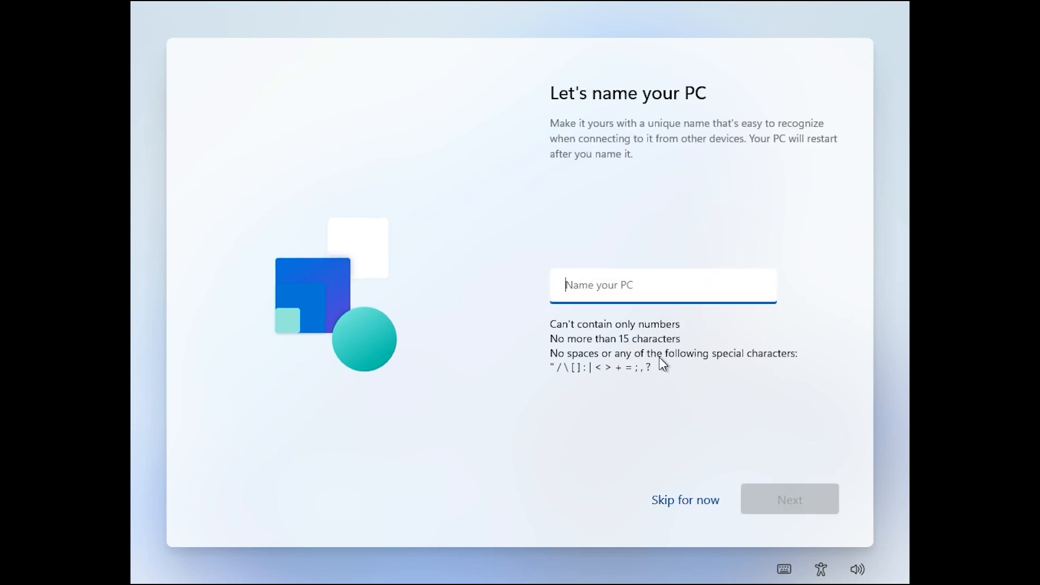
- Name the PC ABOFE-PC and continue so setup restarts
type("A")
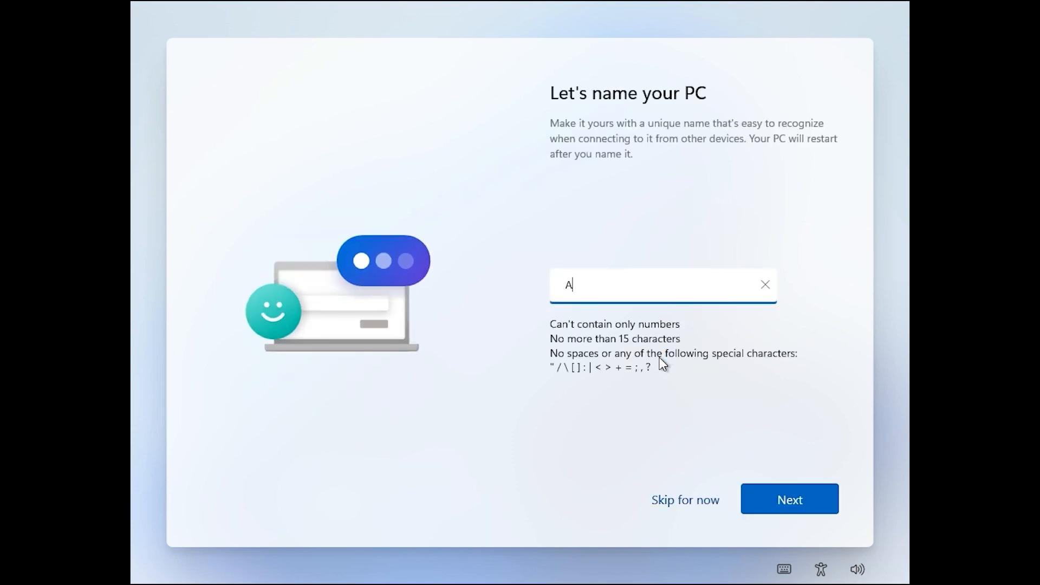
key("BackSpace")
type("ABOFE")
type("-PC")
left_click(766, 497)
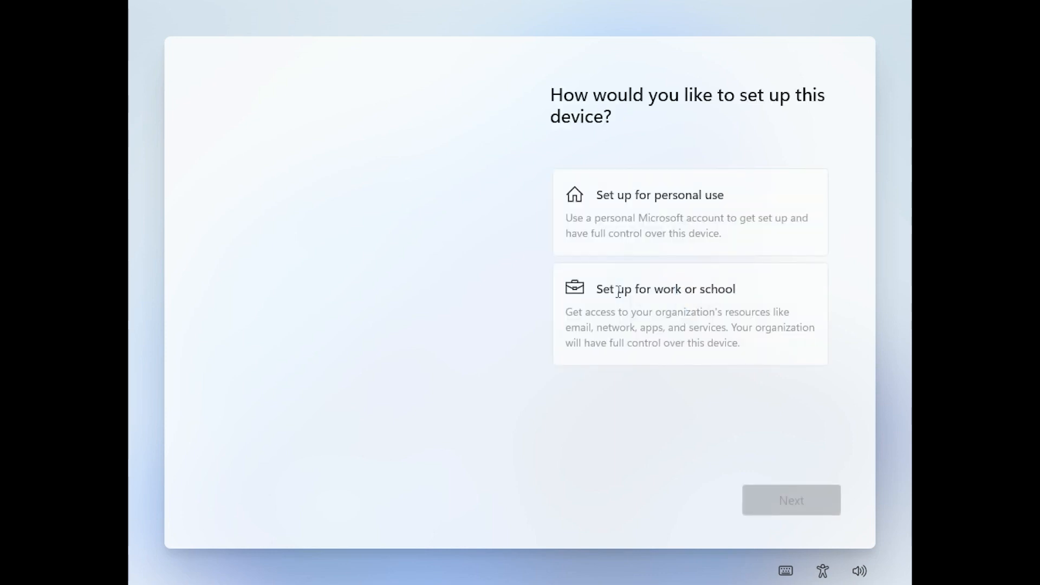
- Choose personal use and switch sign-in to an offline account, skipping the Microsoft account
left_click(648, 214)
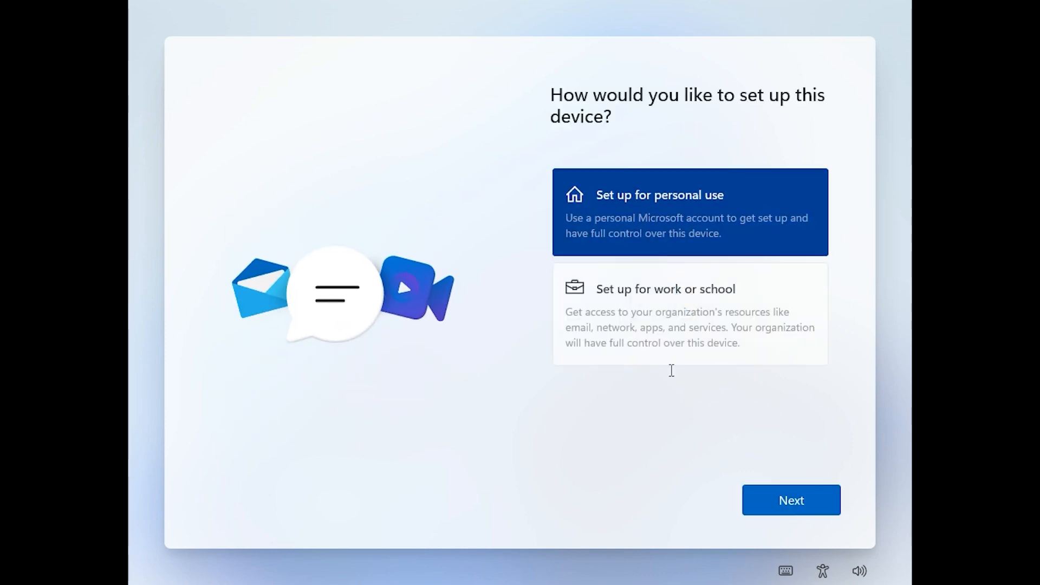
left_click(764, 498)
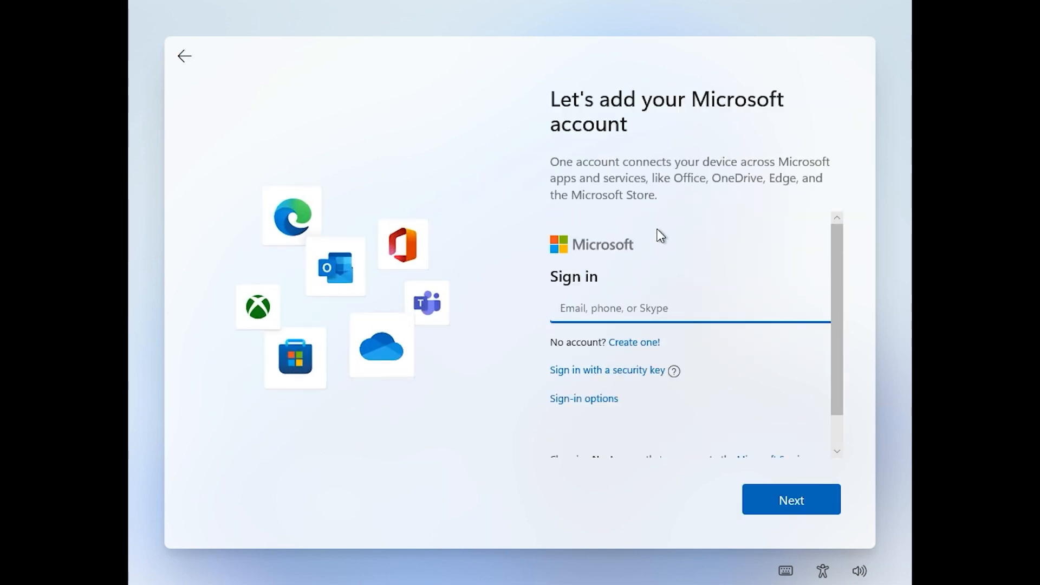
scroll(658, 363, "down", 1)
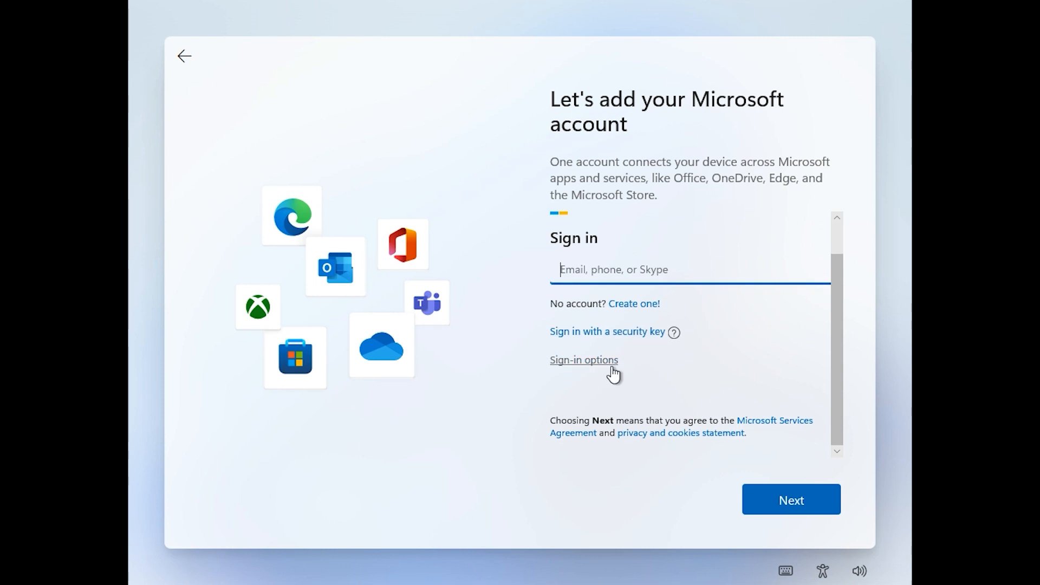
scroll(680, 419, "up", 1)
scroll(617, 328, "down", 1)
left_click(783, 503)
left_click(620, 375)
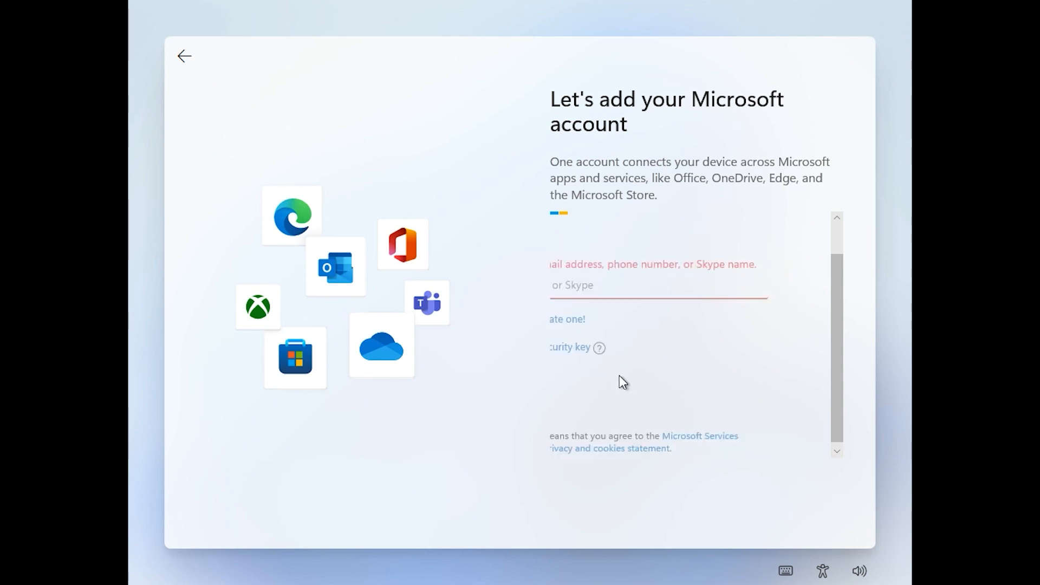
left_click(676, 363)
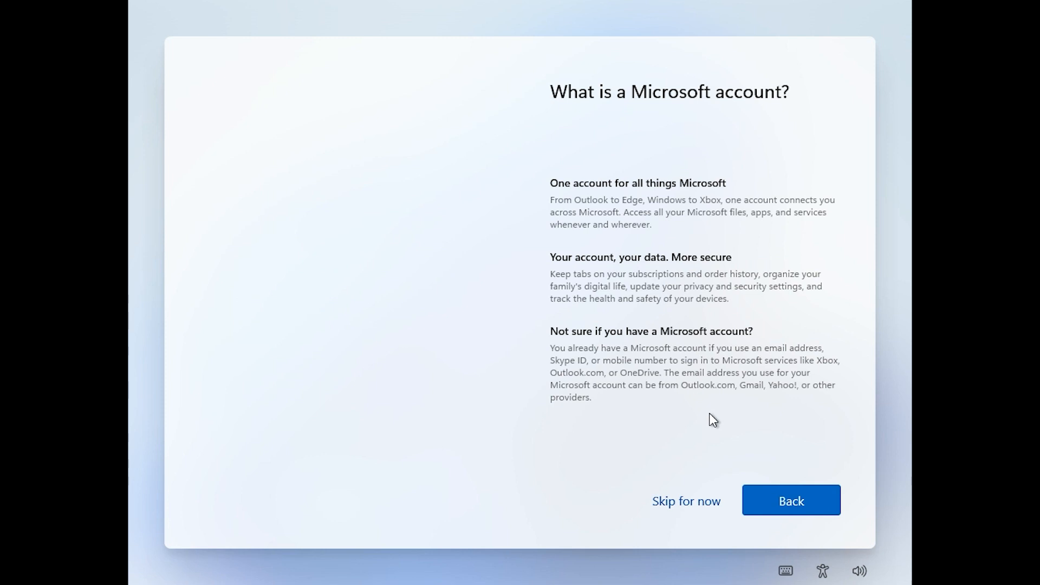
left_click(707, 510)
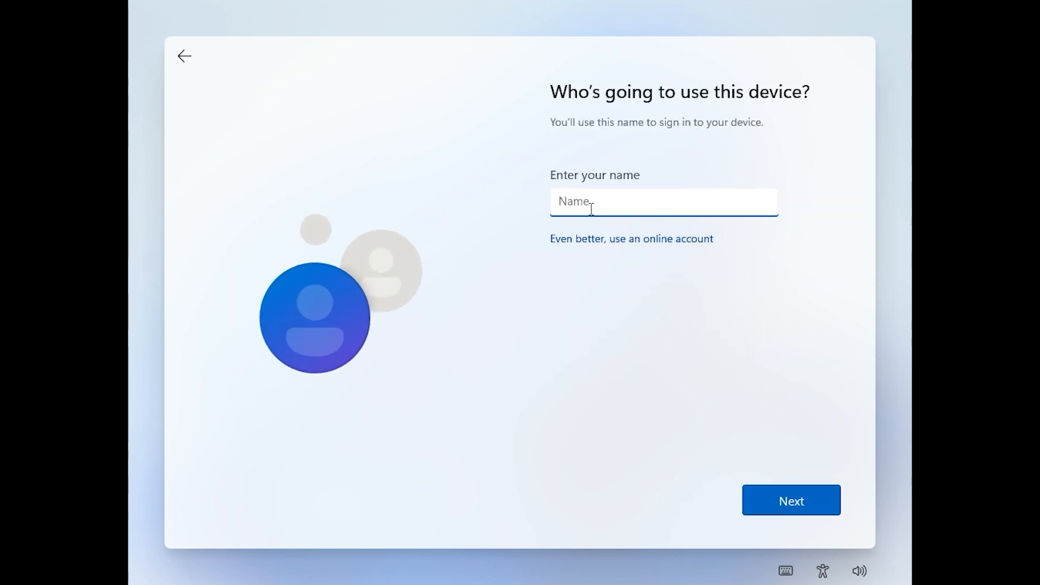
- Create the local account ADMIN with no password, and turn off Location and Find my device
type("ADMIN")
left_click(801, 512)
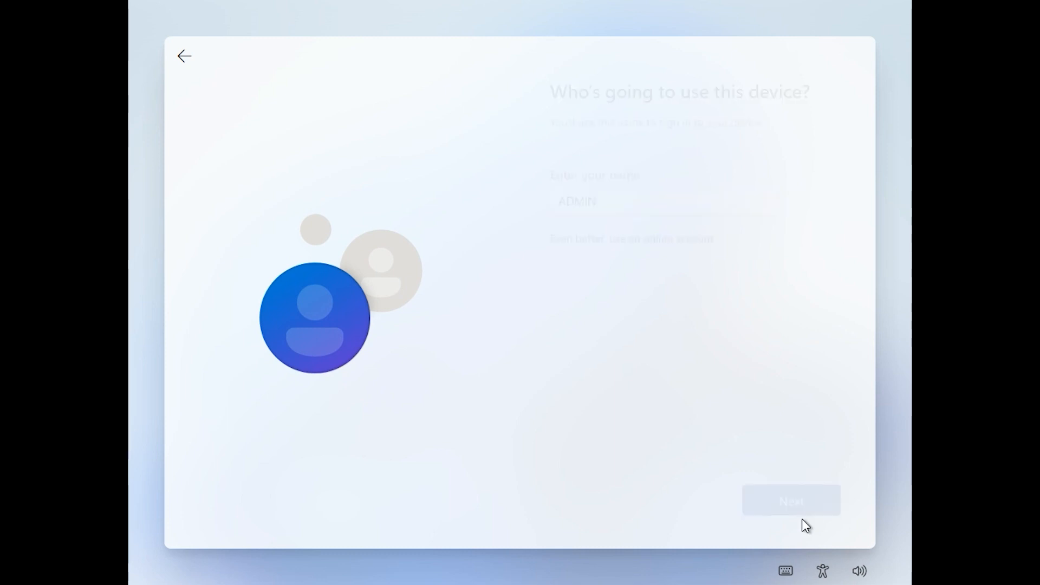
left_click(795, 493)
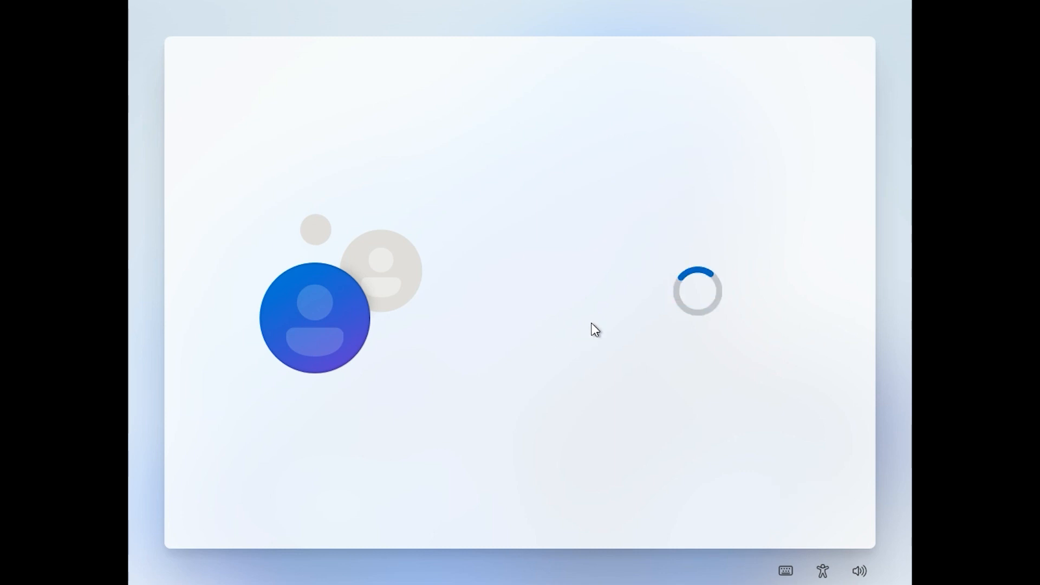
left_click(569, 287)
left_click(568, 352)
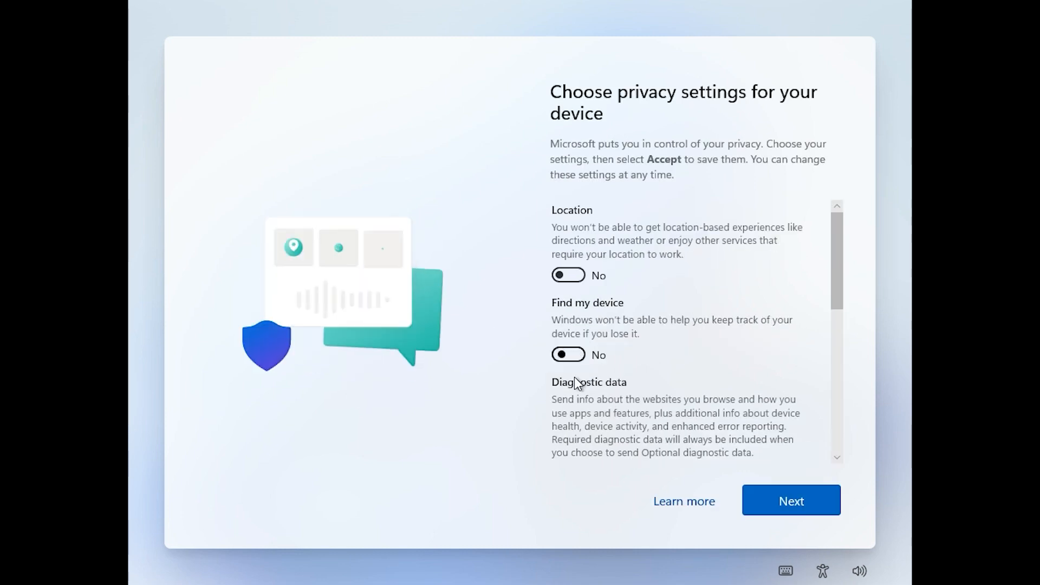
- Set Diagnostic data to Required and turn off Inking & typing, Tailored experiences and Advertising ID
scroll(574, 376, "down", 4)
left_click(568, 275)
left_click(572, 369)
scroll(577, 374, "down", 3)
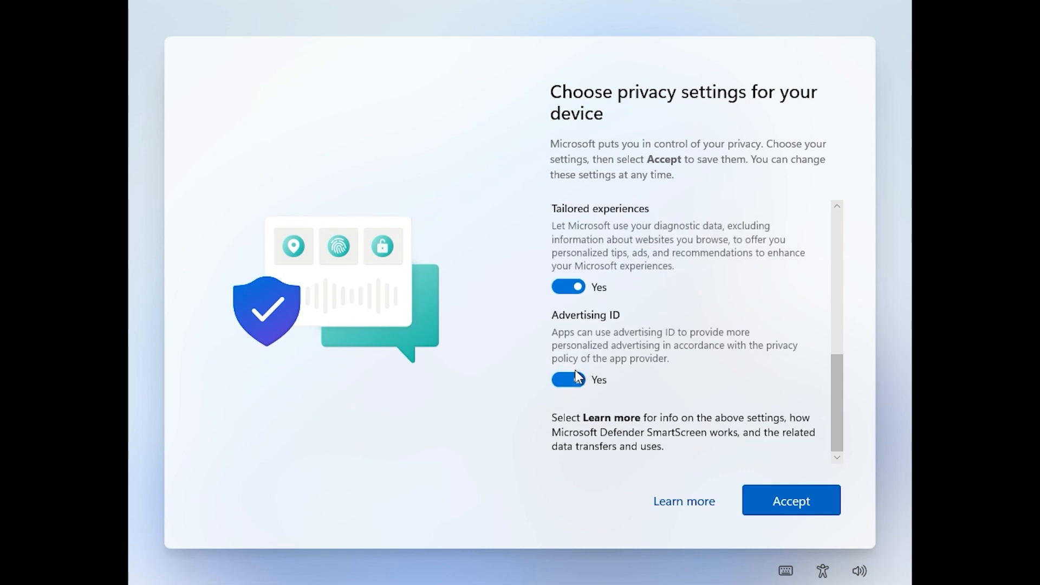
left_click(568, 287)
left_click(569, 377)
- Accept the privacy settings, let setup finish, then open and close the Start menu
left_click(786, 494)
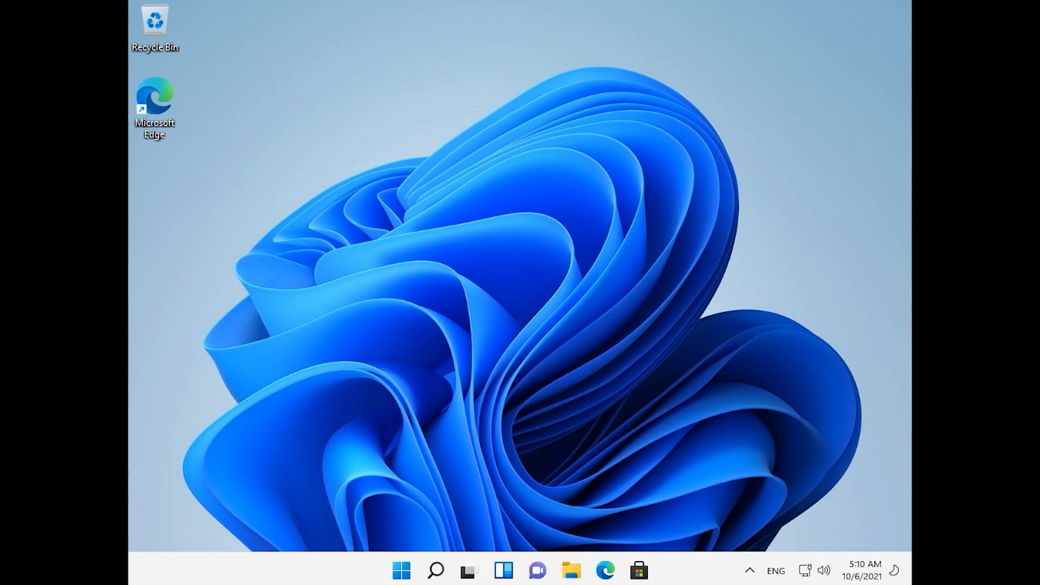
key("super")
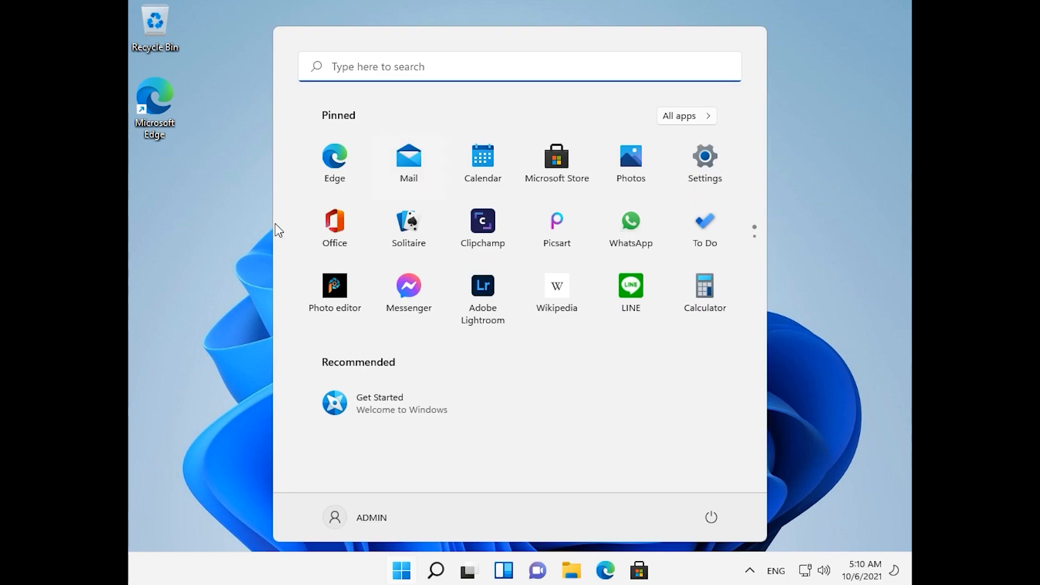
left_click(238, 255)
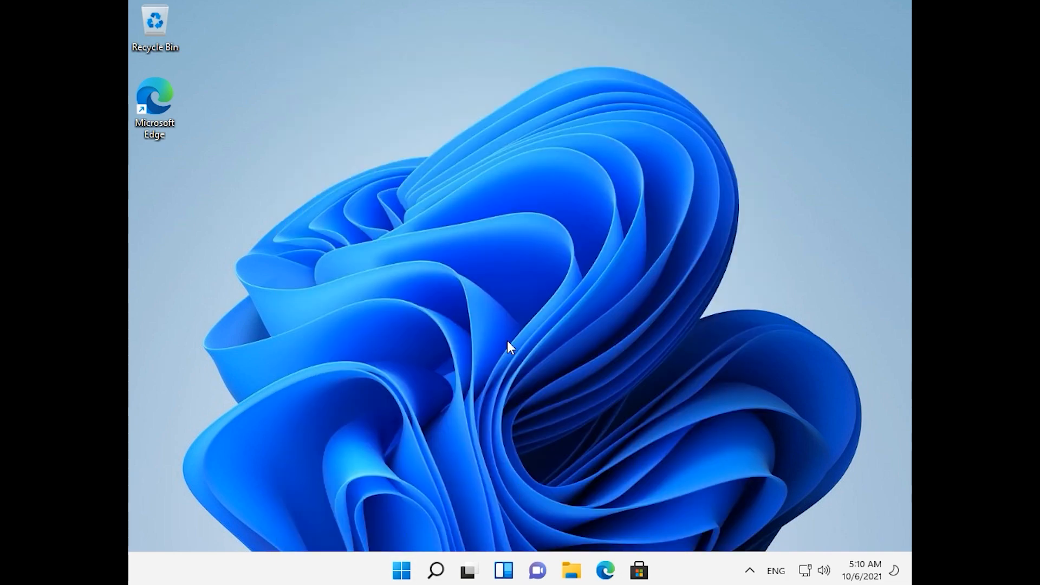